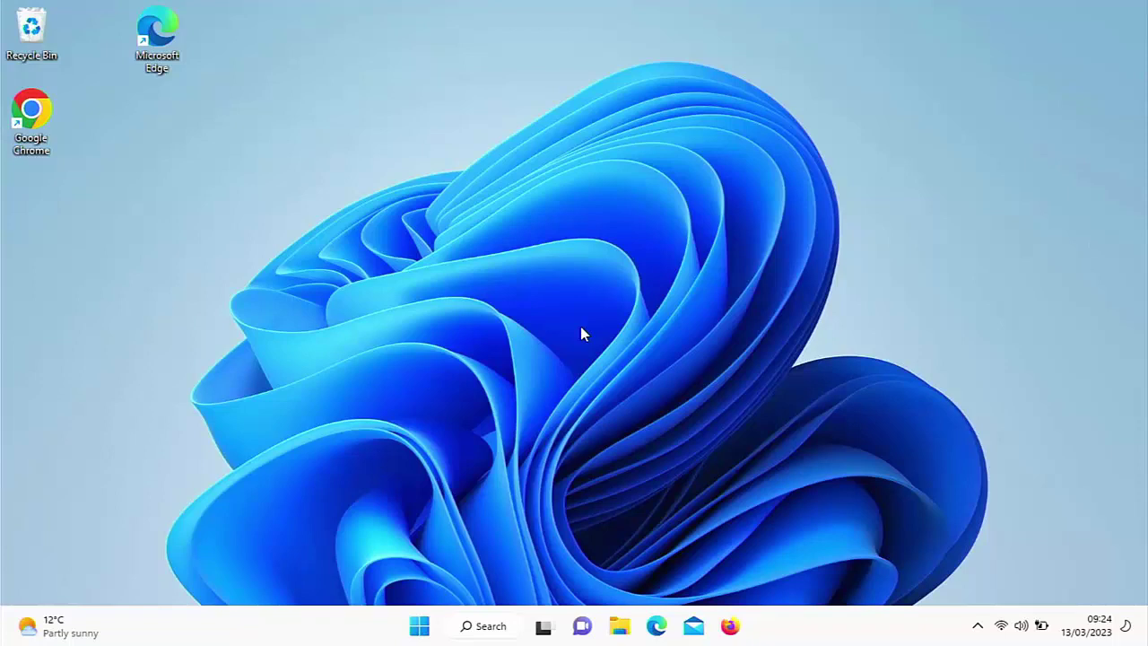
Step: Launch Recovery Drive with permission to make changes and create a recovery drive on D:\ that includes a backup of the system files
left_click(419, 626)
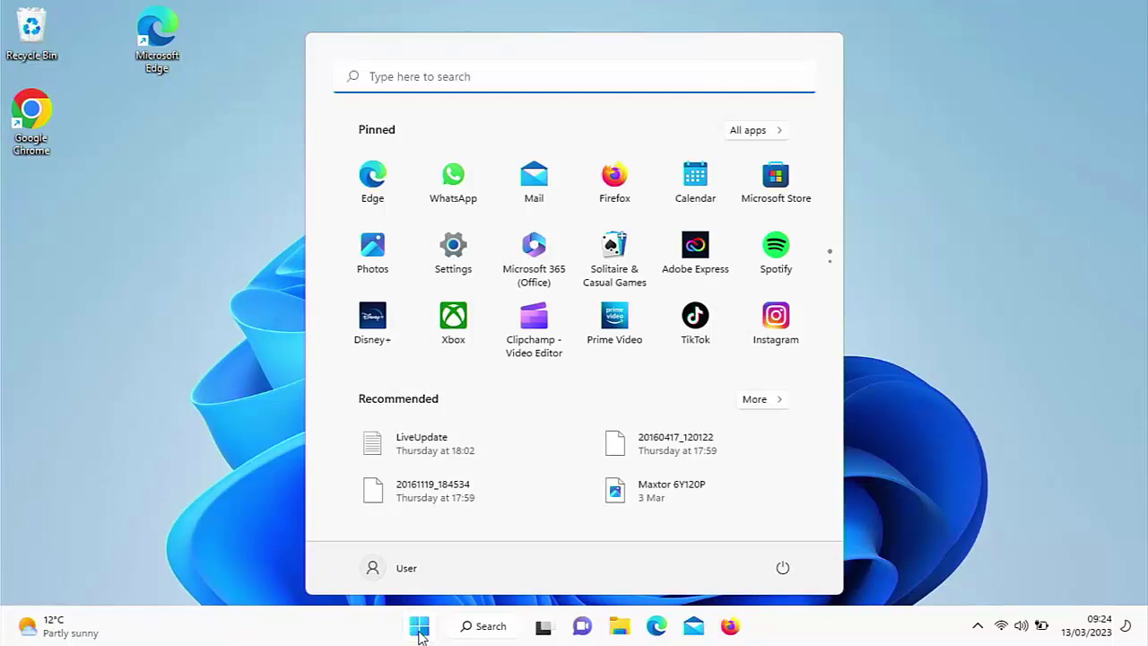
type("reco")
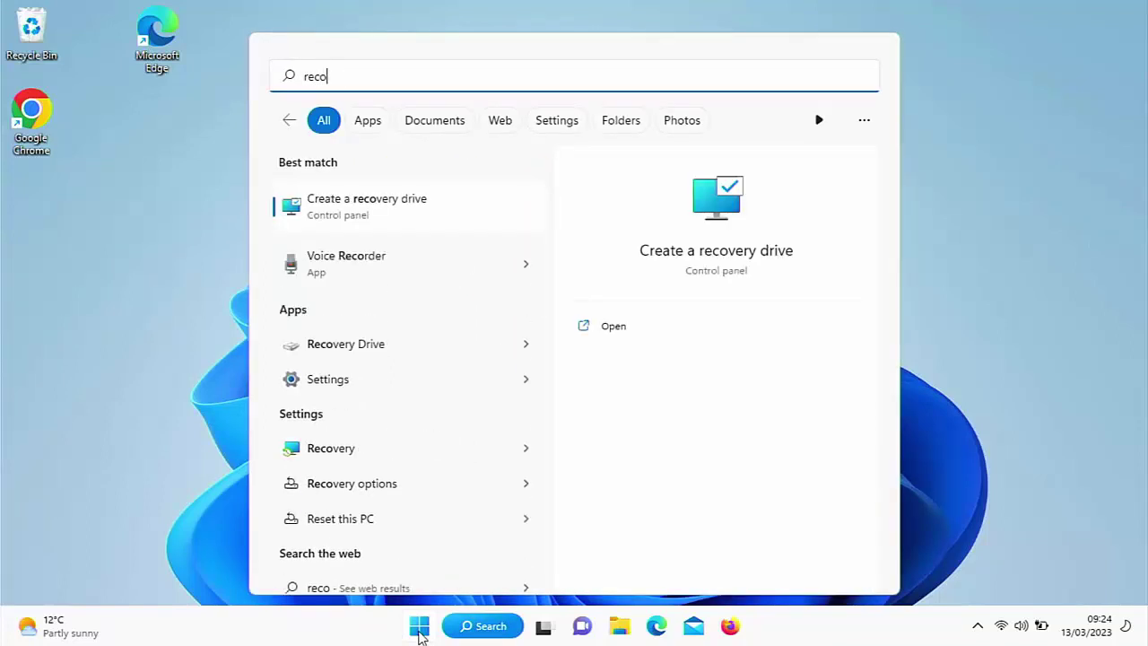
type("very")
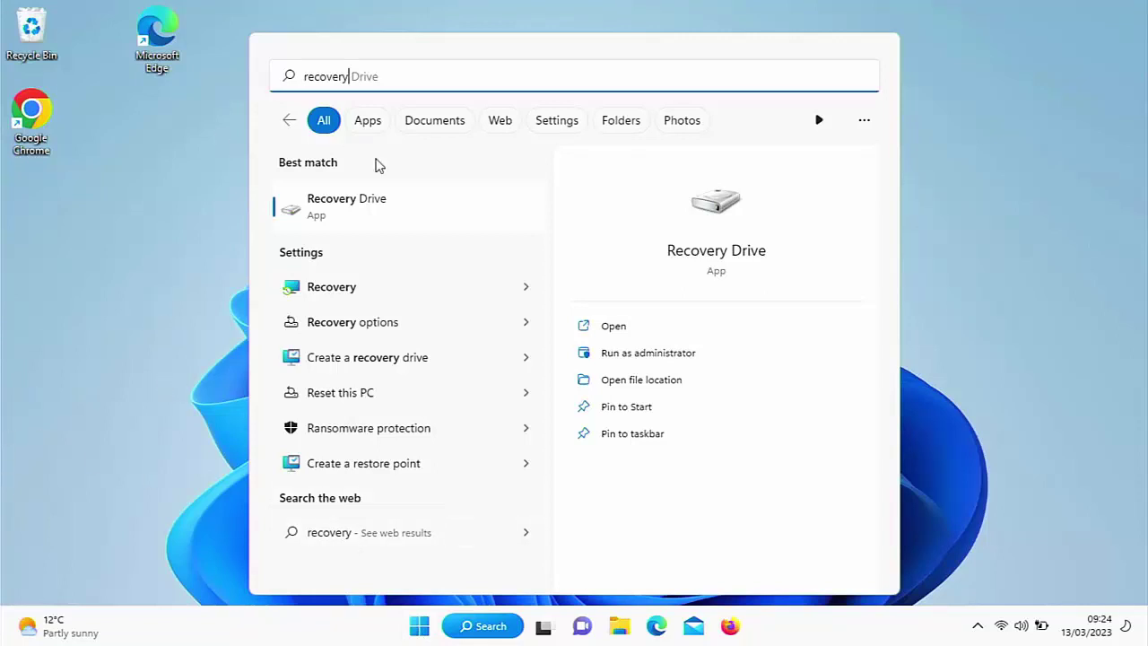
left_click(380, 211)
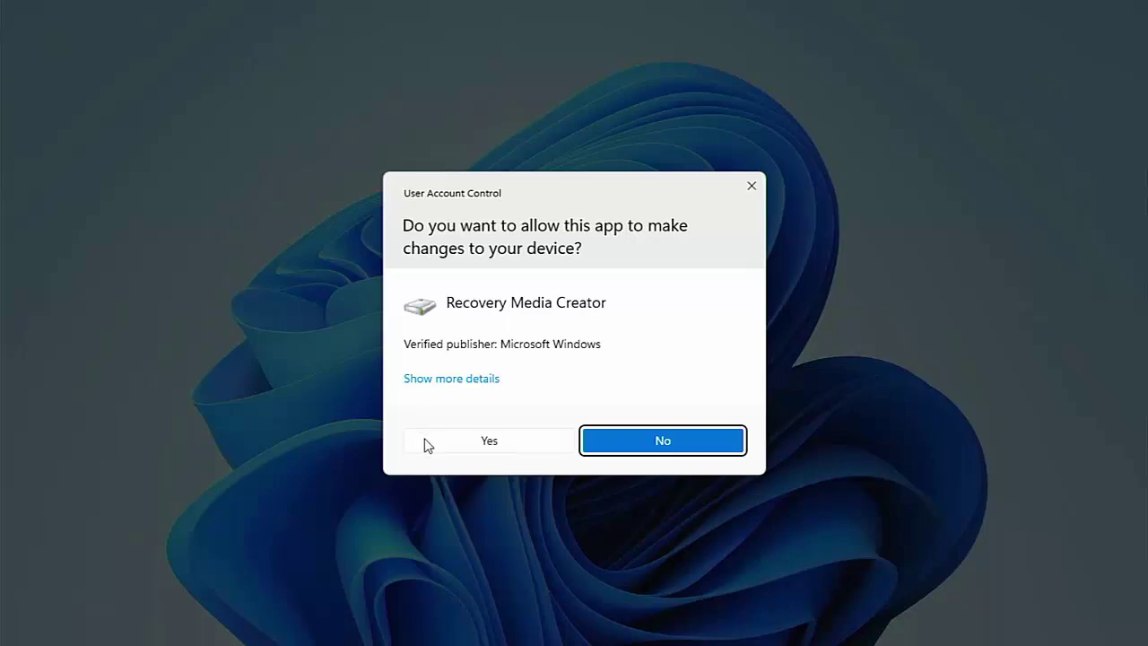
left_click(472, 446)
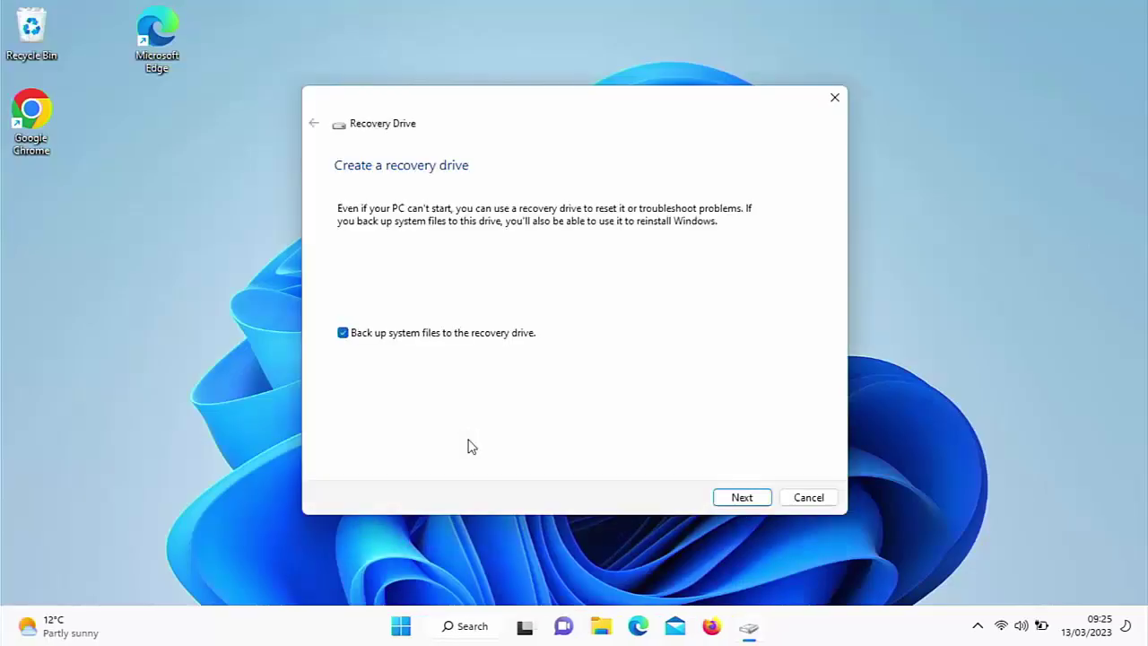
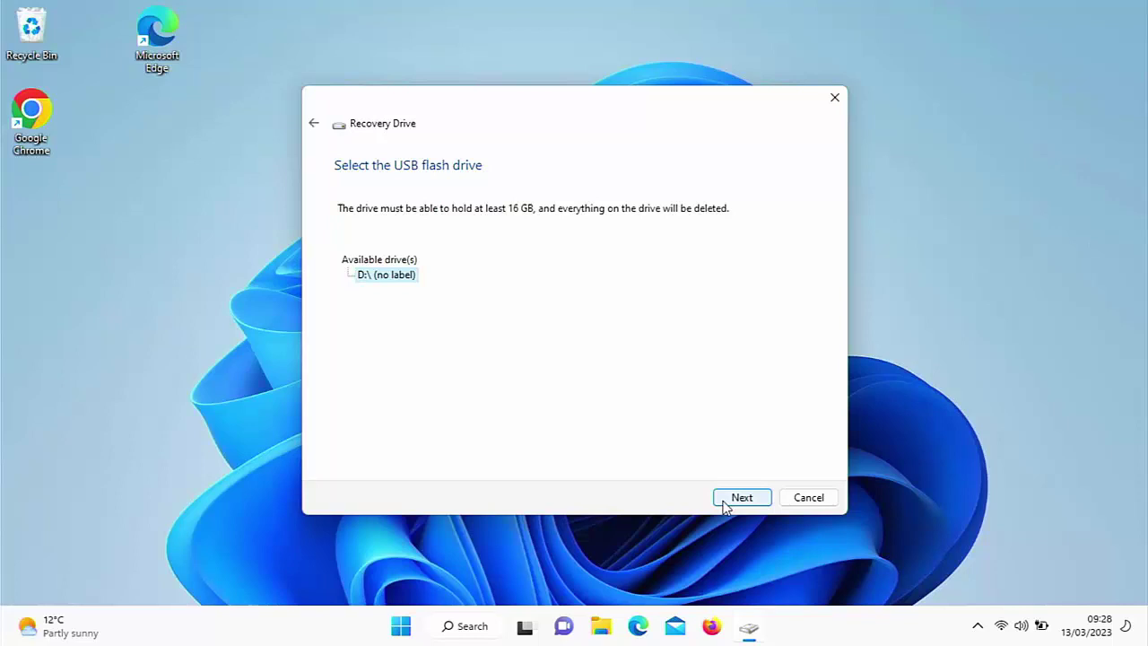
left_click(741, 498)
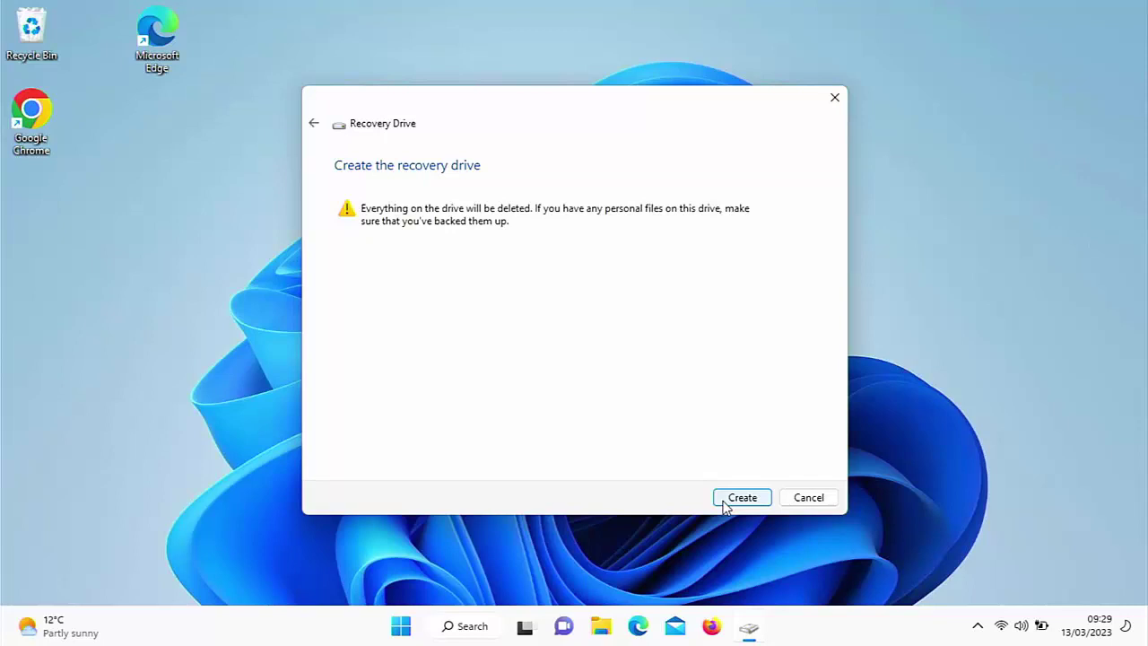
left_click(726, 504)
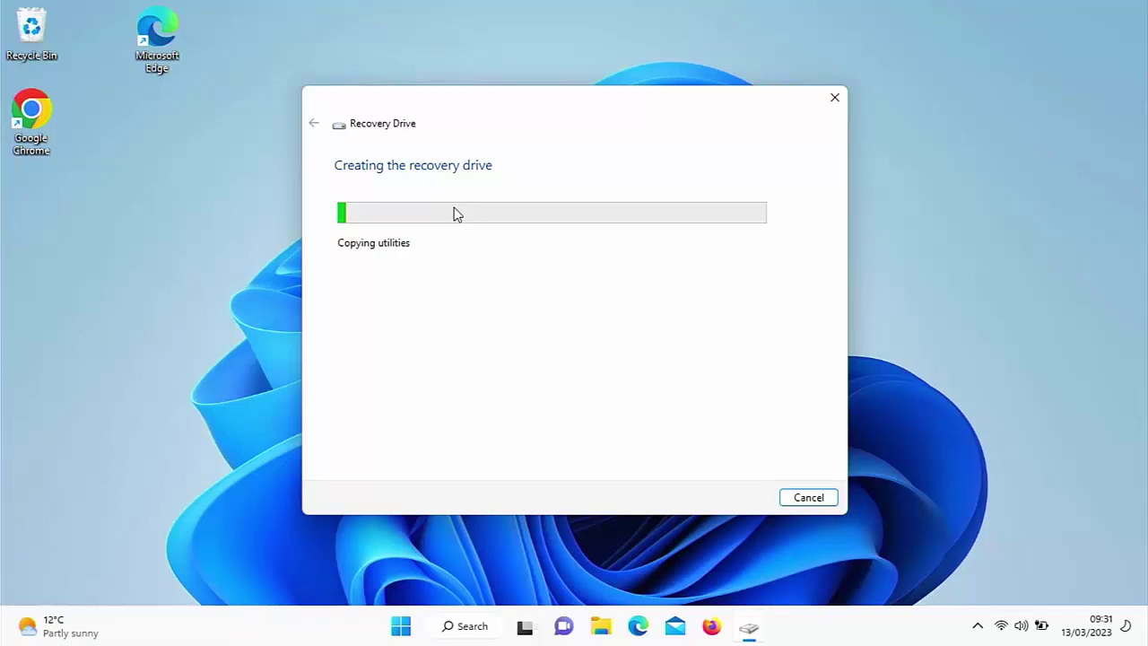
Step: Restart the computer from the power options
left_click(400, 625)
left_click(794, 570)
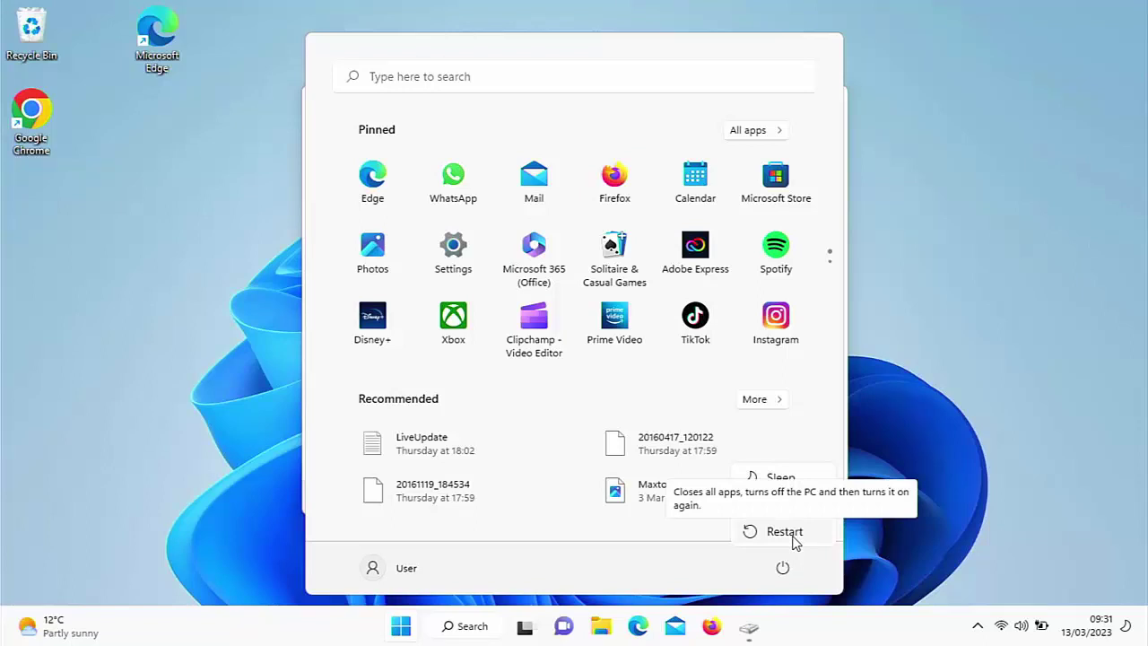
left_click(793, 537)
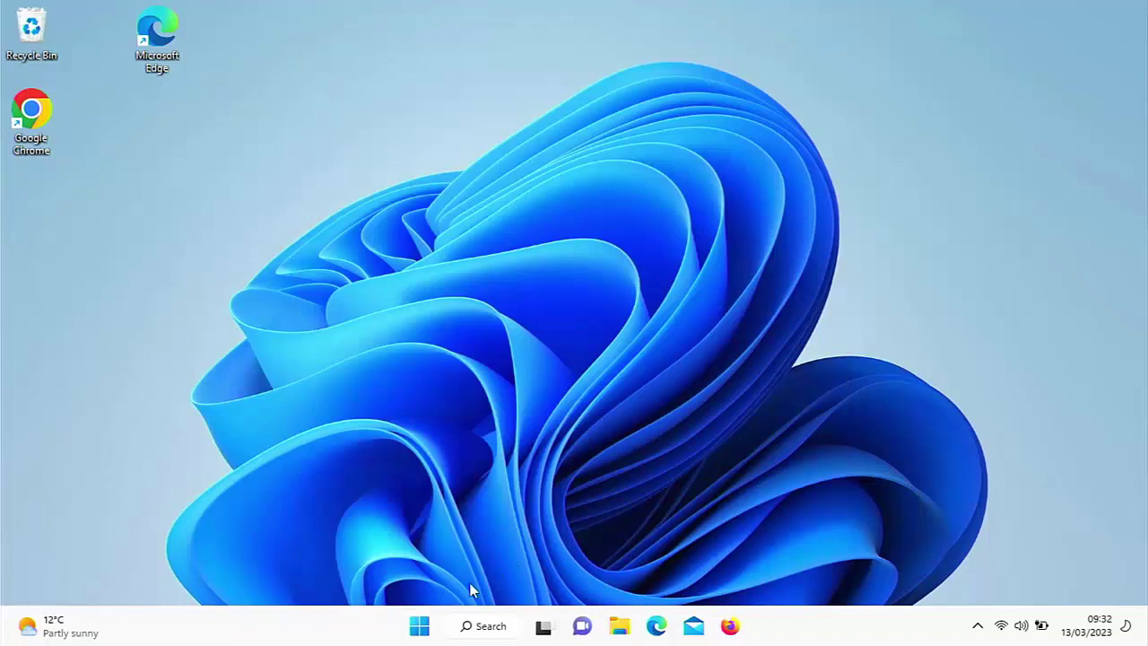
left_click(420, 626)
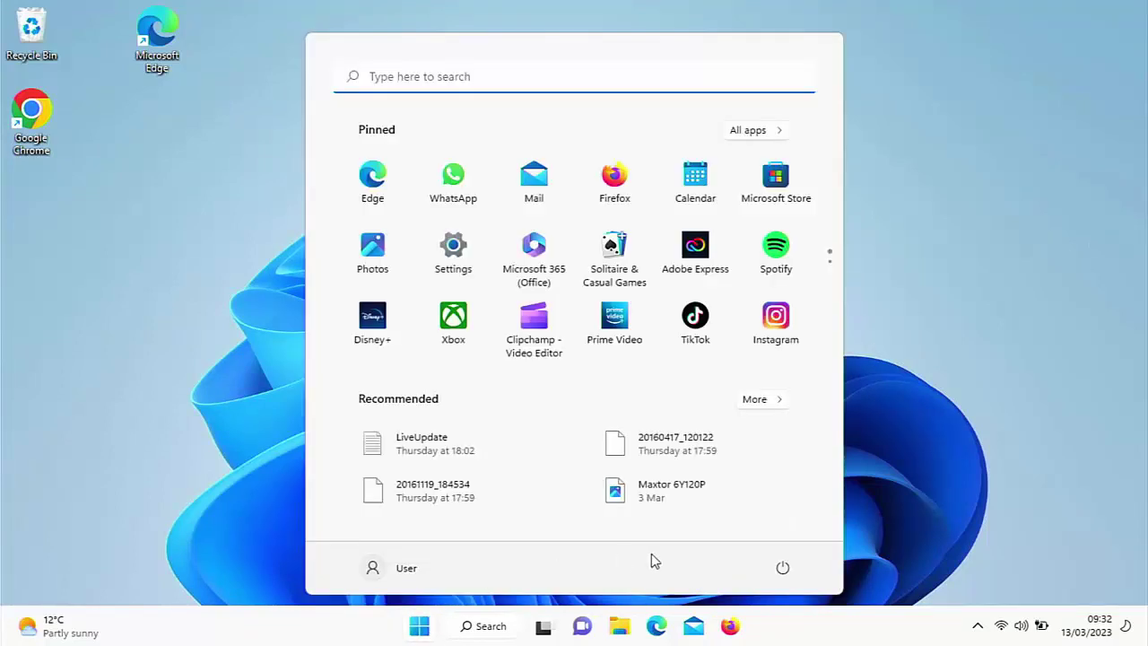
left_click(784, 567)
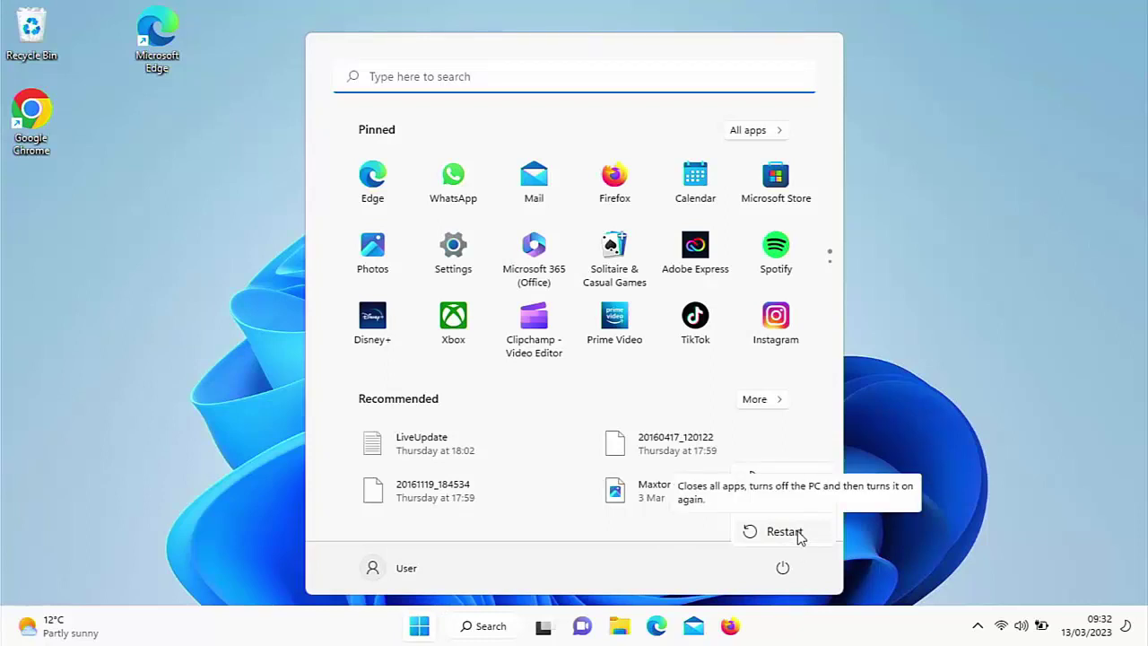
left_click(784, 532)
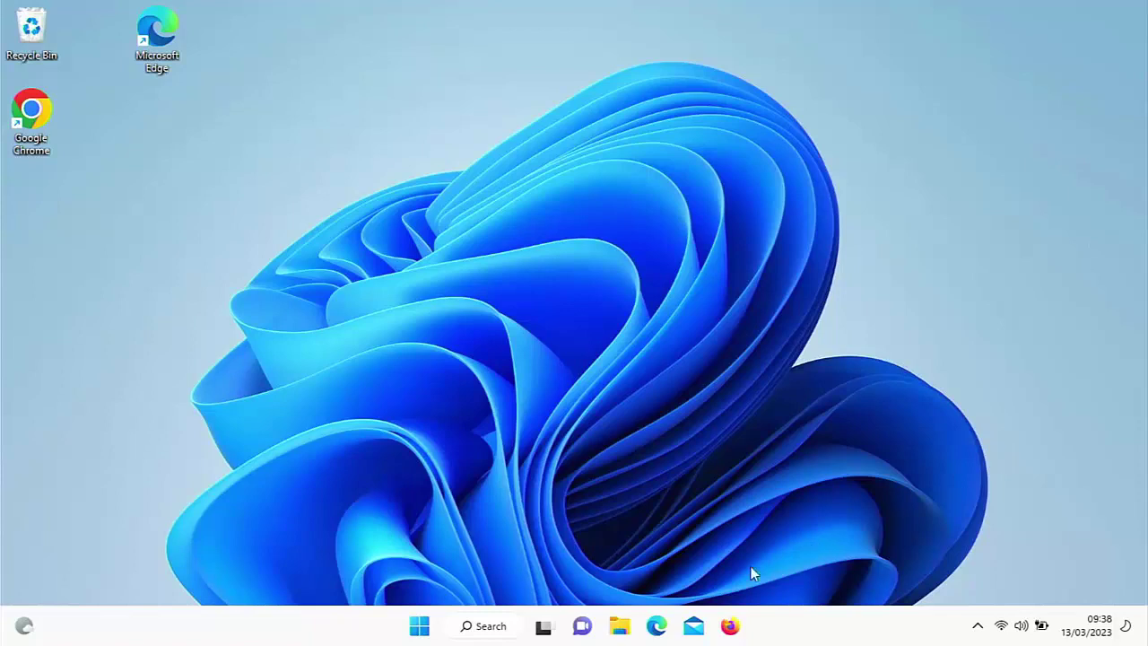
Step: Open microsoft.com/software-download/windows11 in Microsoft Edge and find the Create Windows 11 Installation Media section
double_click(150, 51)
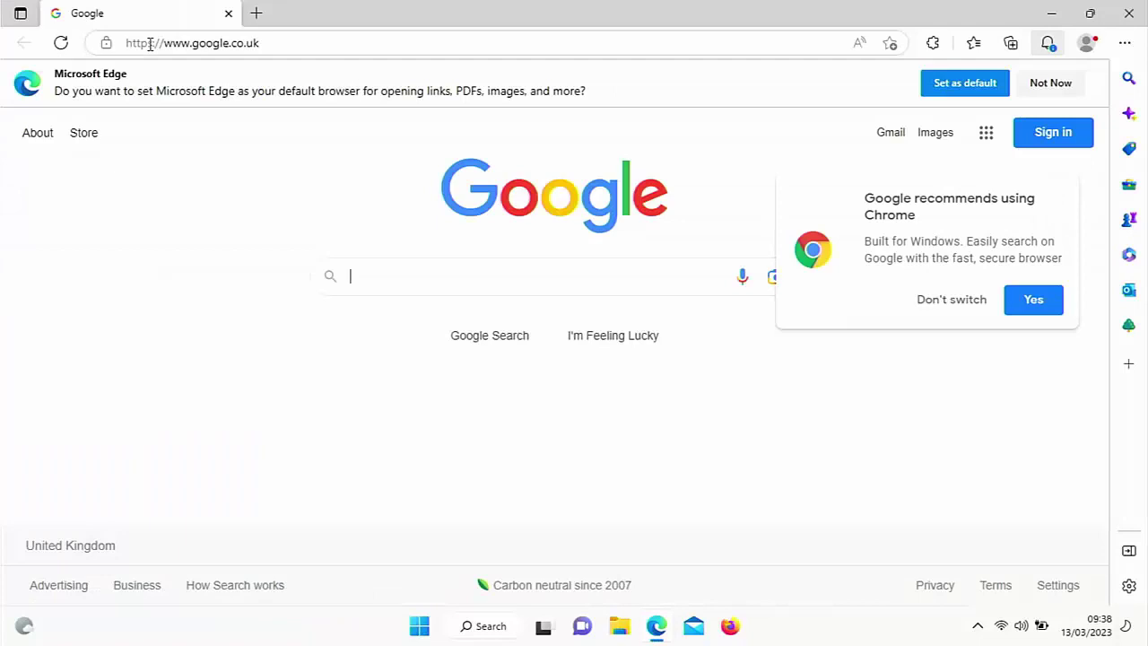
left_click(319, 48)
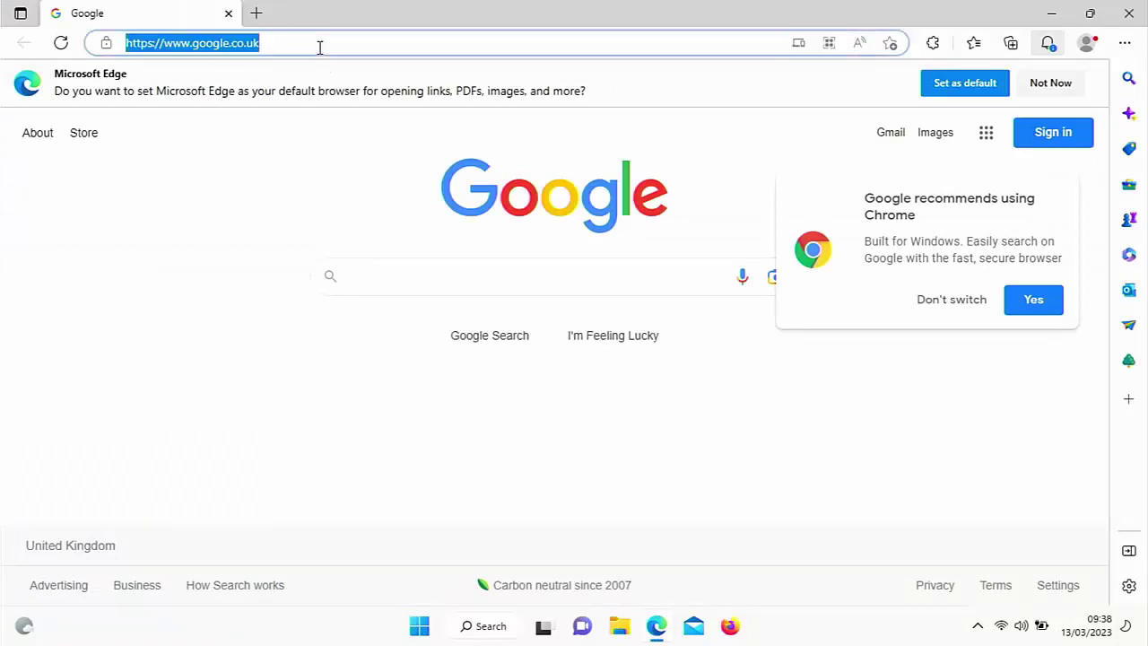
key("BackSpace")
type("micro")
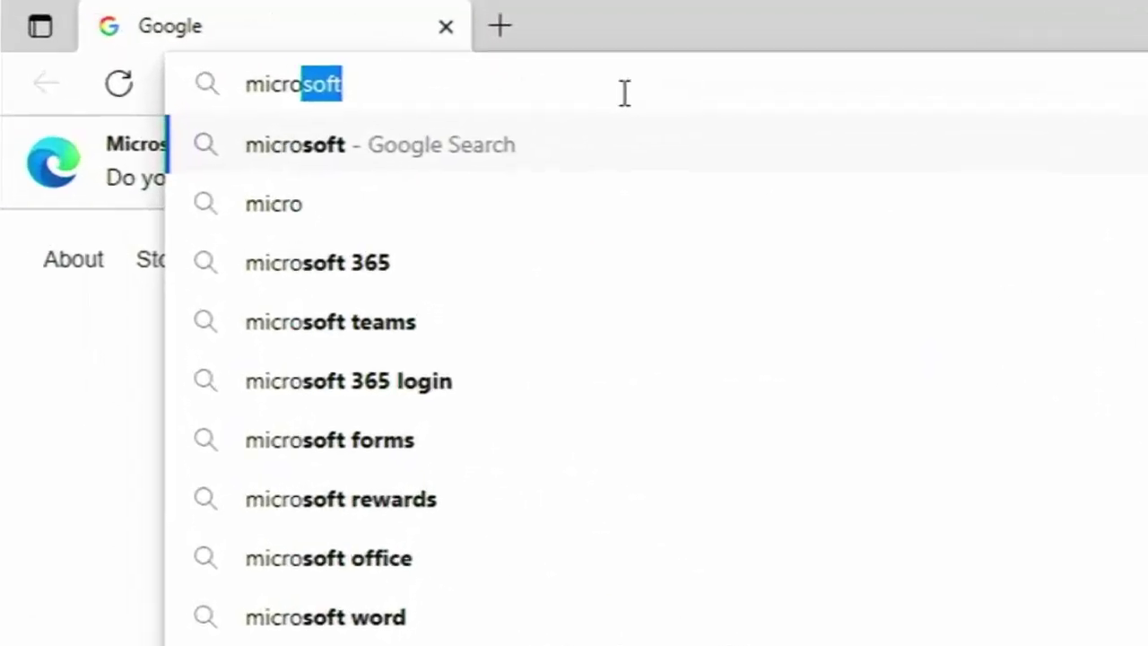
type("soft.com/s")
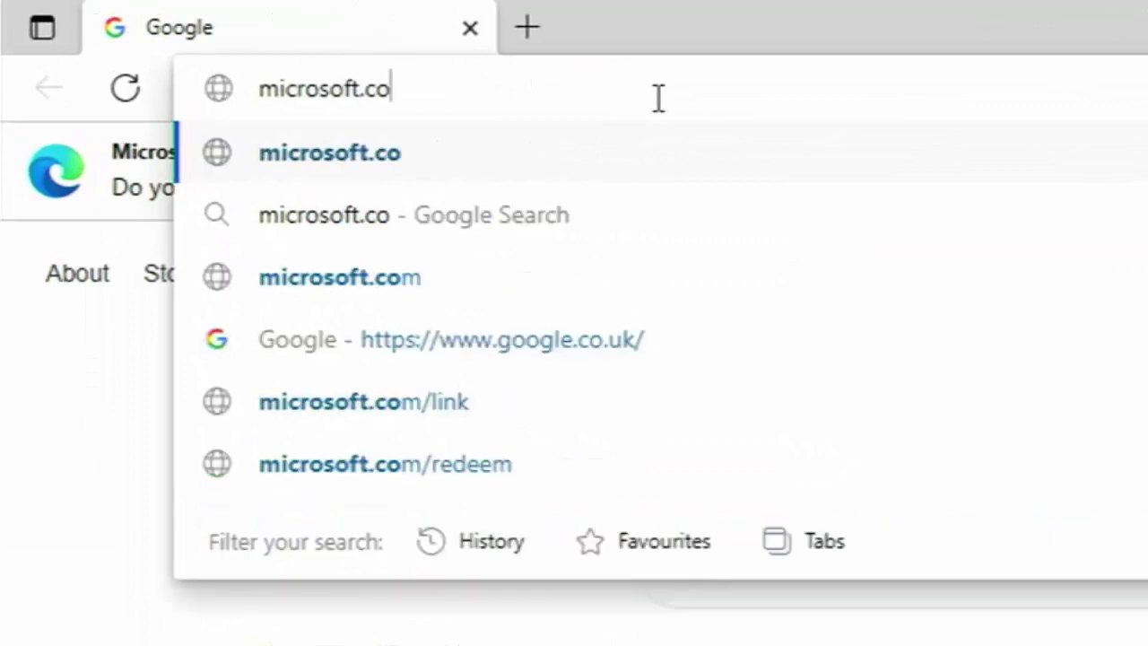
type("oftware")
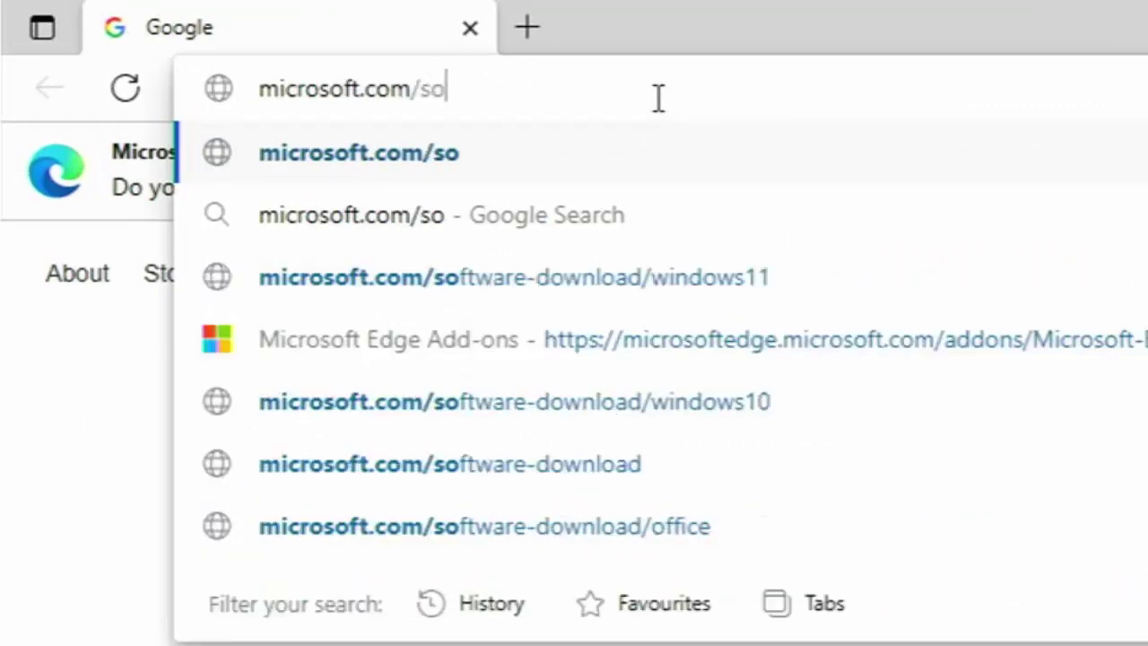
type("-")
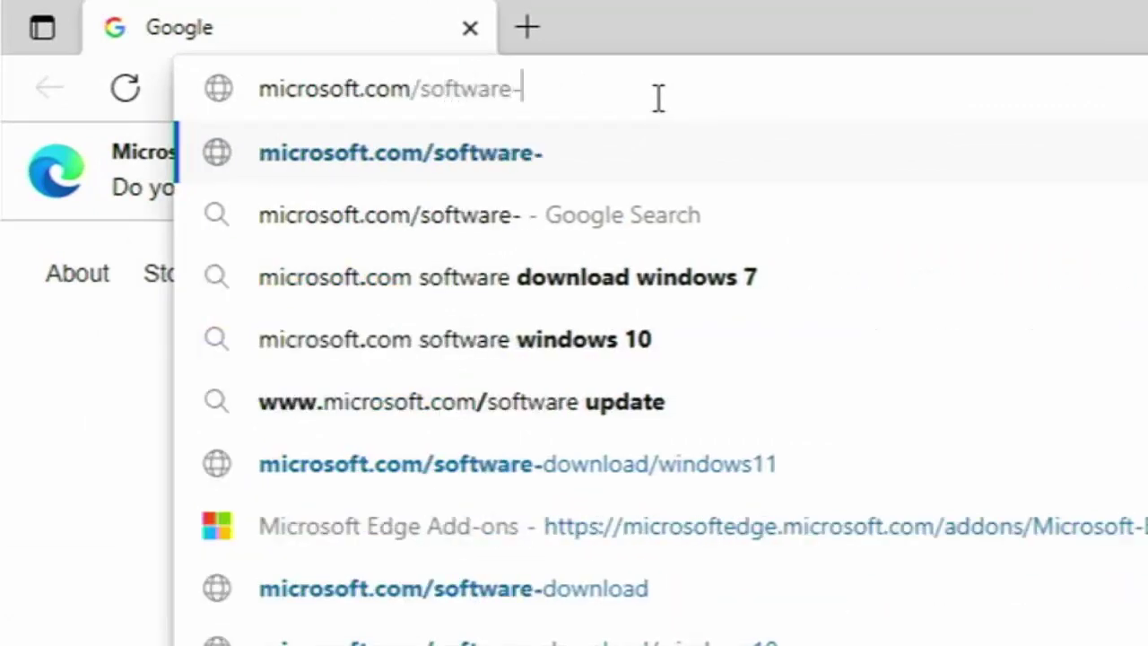
type("download/")
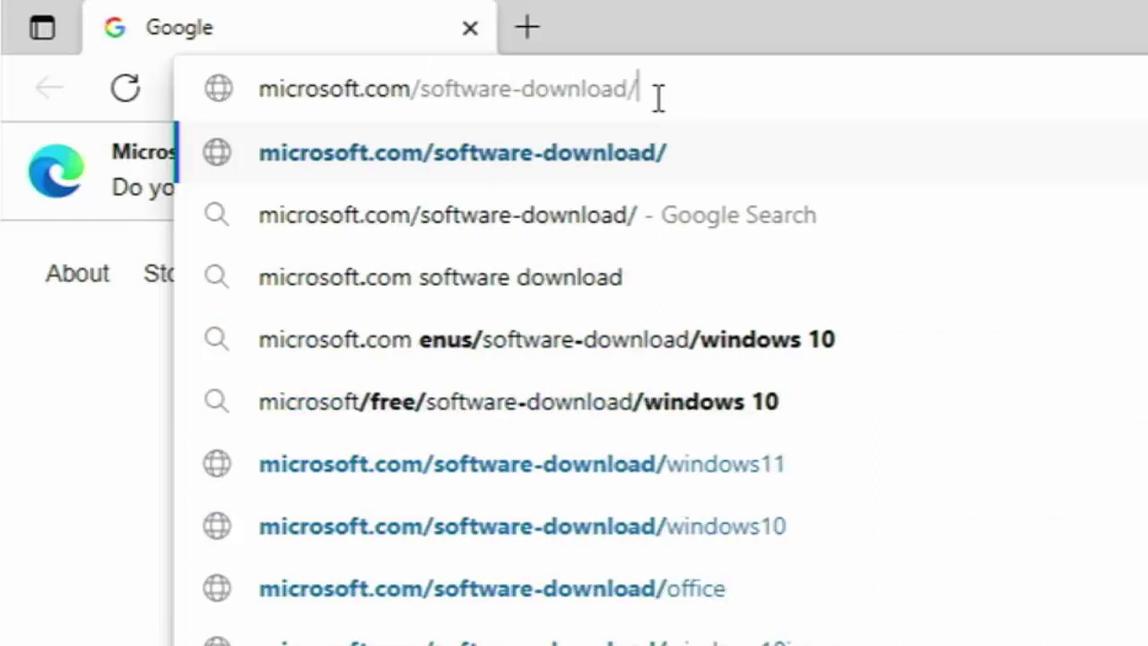
type("windows10")
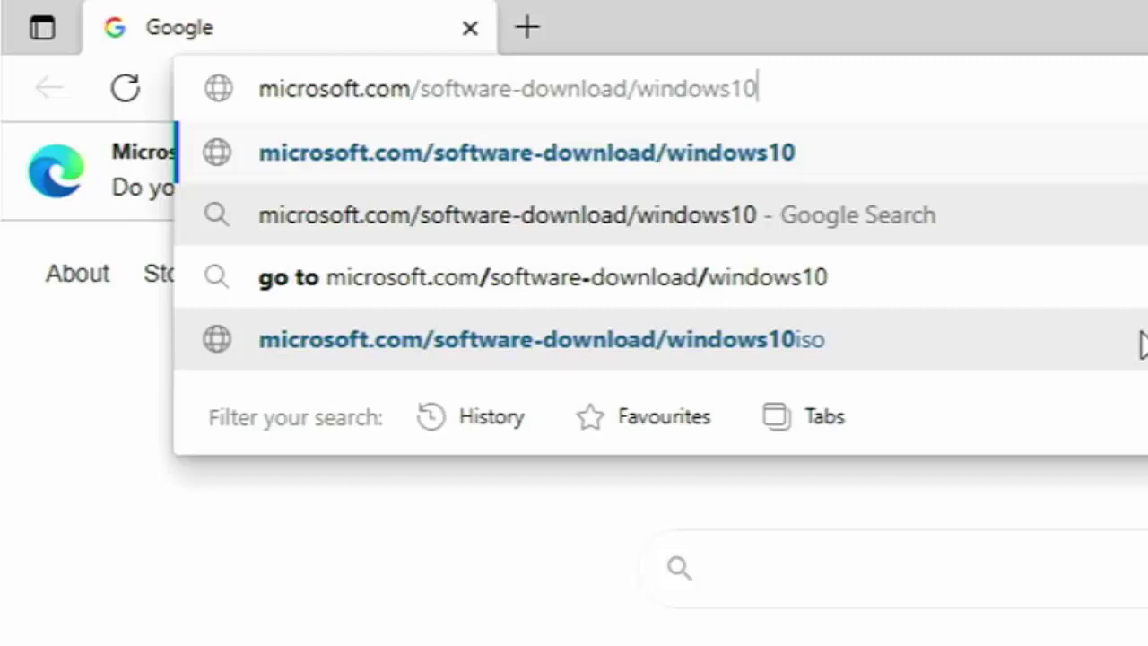
key("BackSpace")
type("1")
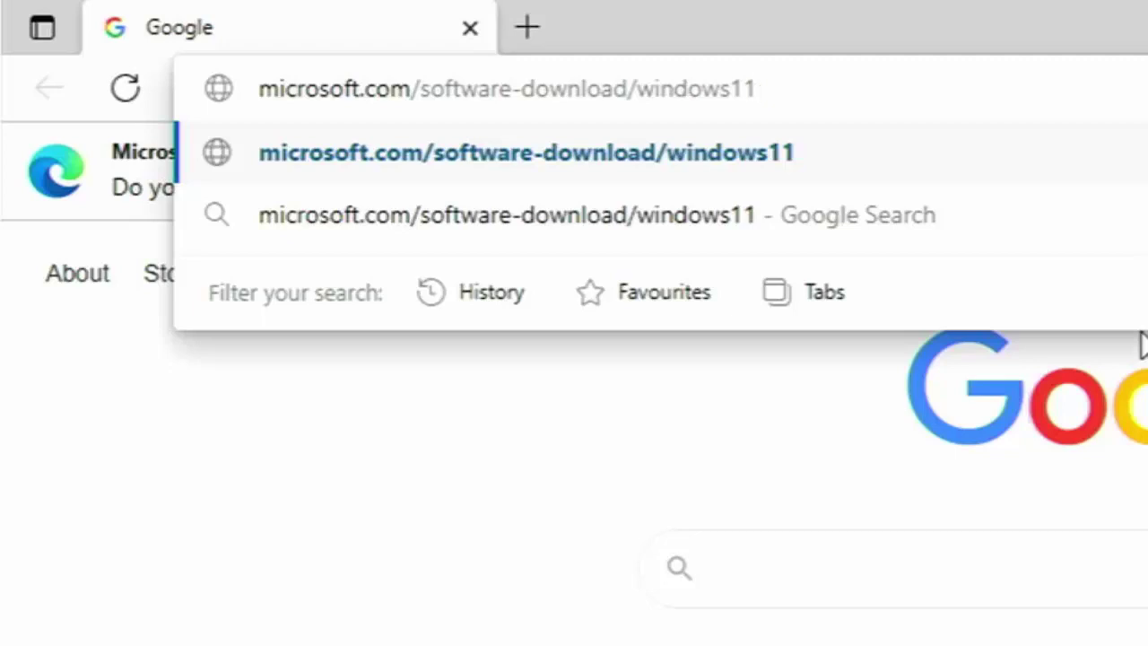
key("Return")
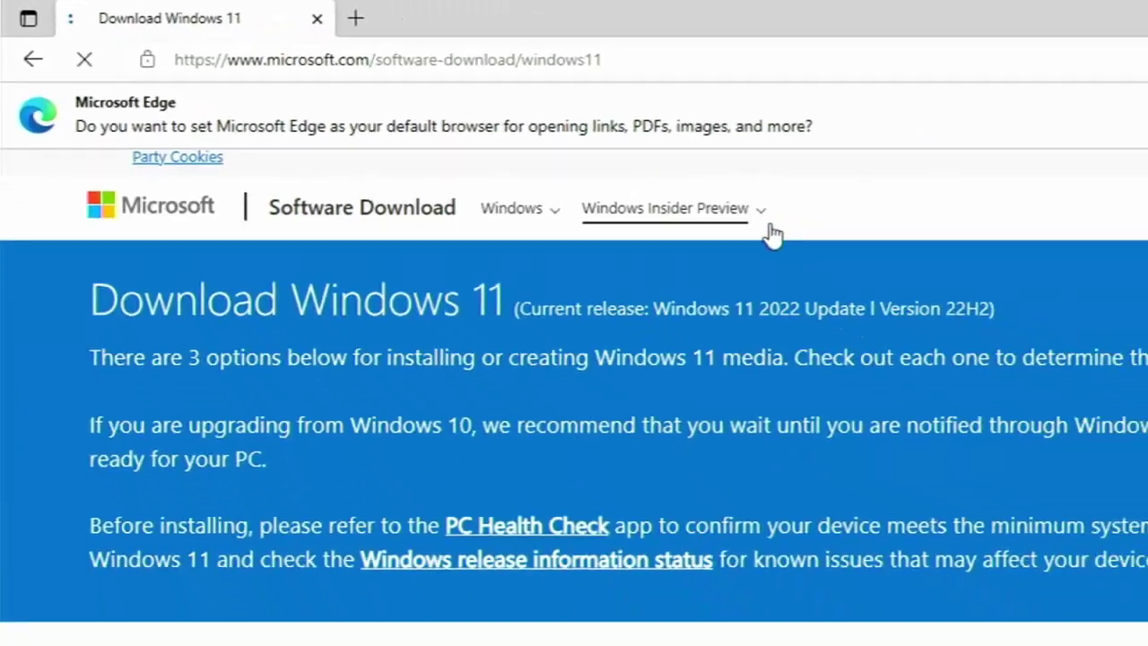
scroll(1066, 321, "down", 5)
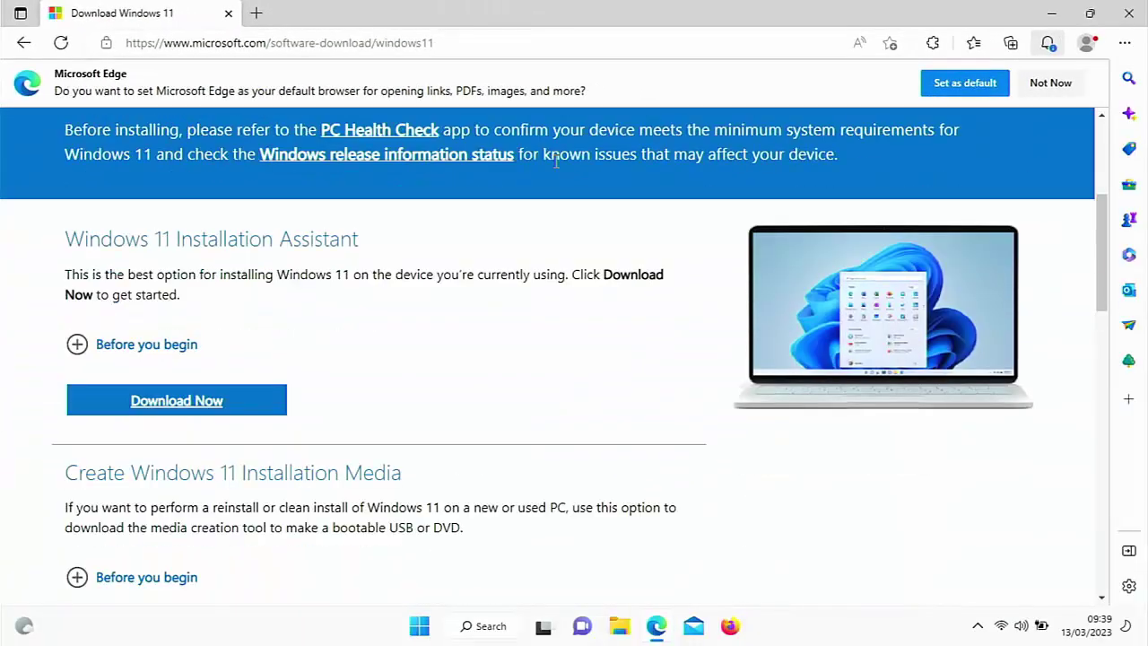
scroll(557, 163, "down", 3)
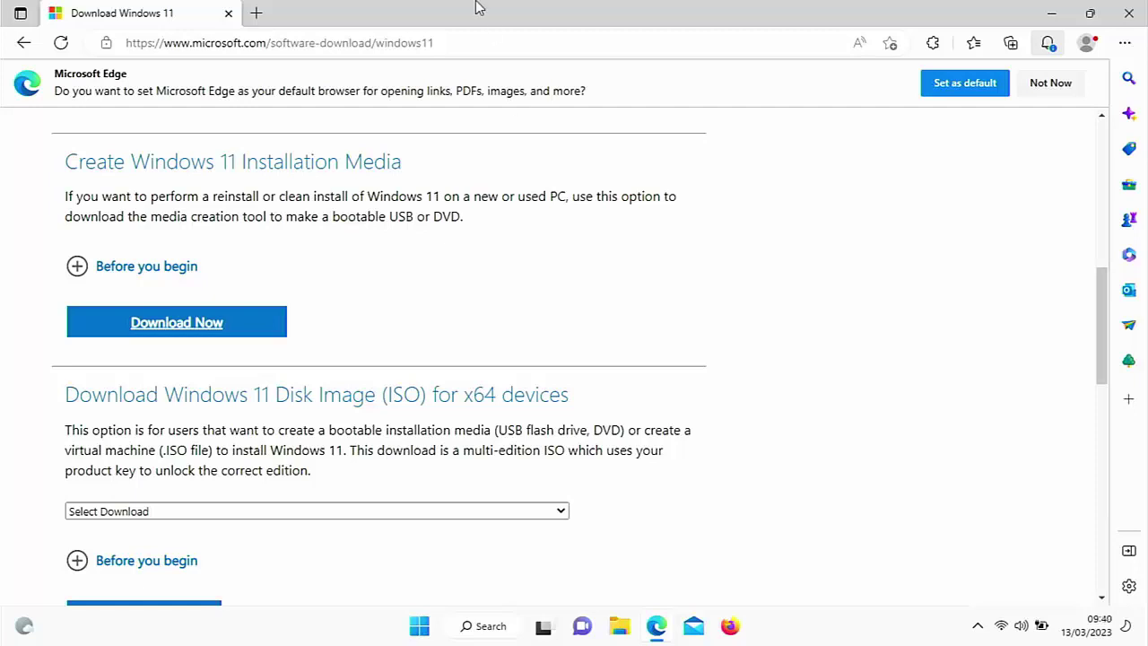
Step: Open the Windows 10 software download page by changing the end of the current address to windows10
left_click(446, 44)
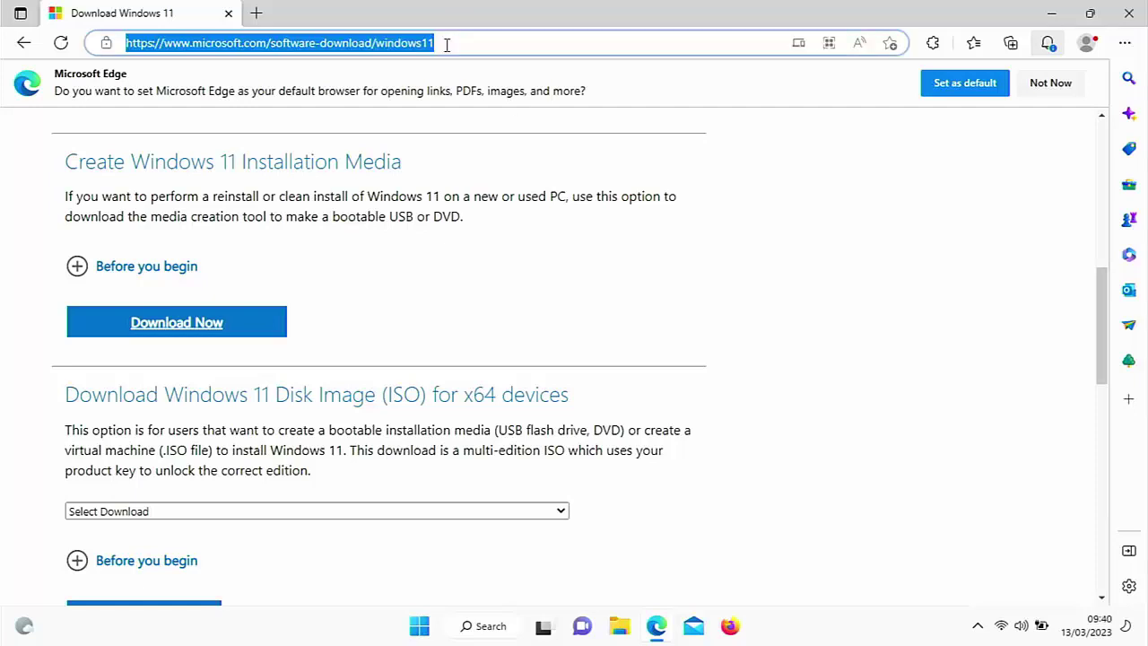
left_click(446, 44)
key("BackSpace")
type("0")
key("Return")
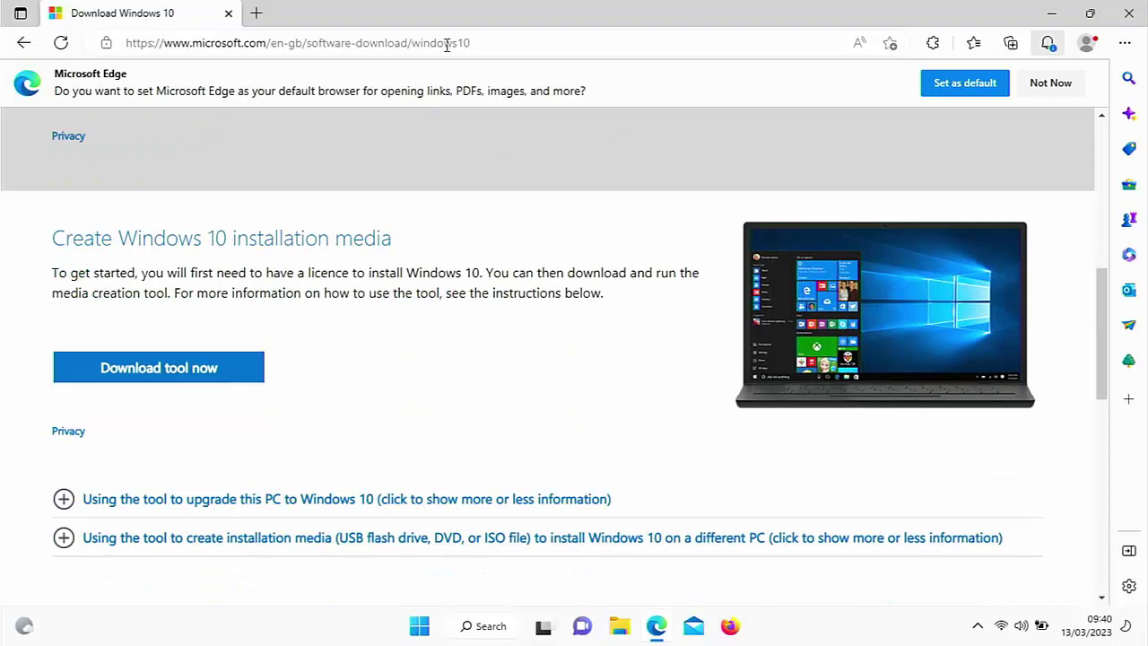
Step: Download the media creation tool from the Create Windows 11 Installation Media section of the Windows 11 page and close the browser
key("alt+Left")
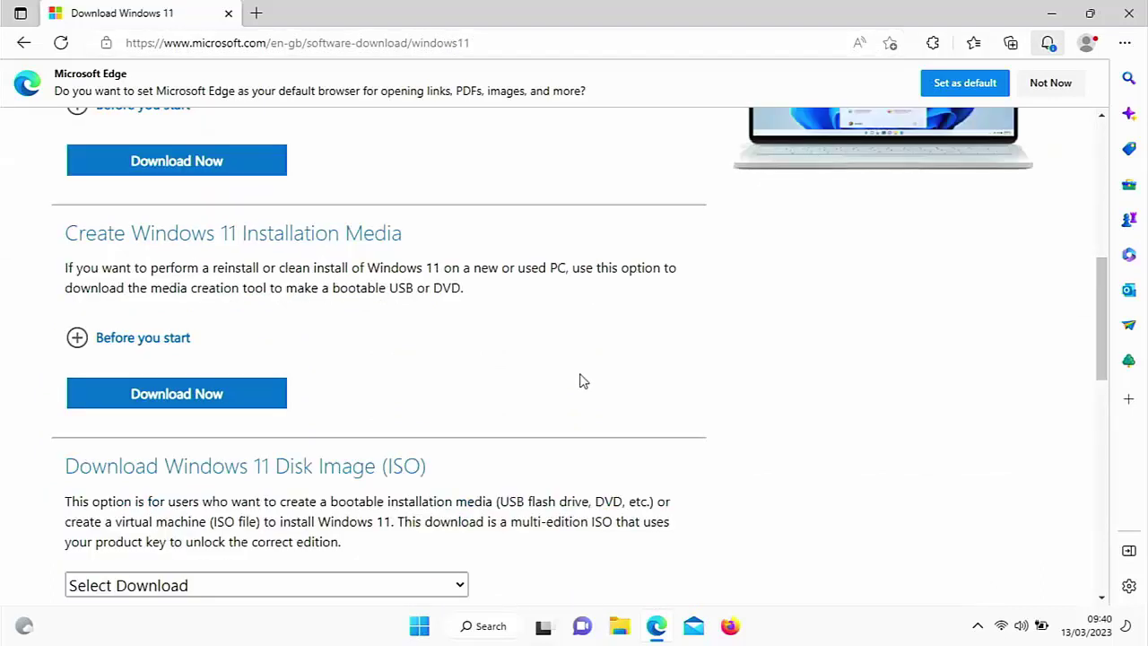
left_click(261, 398)
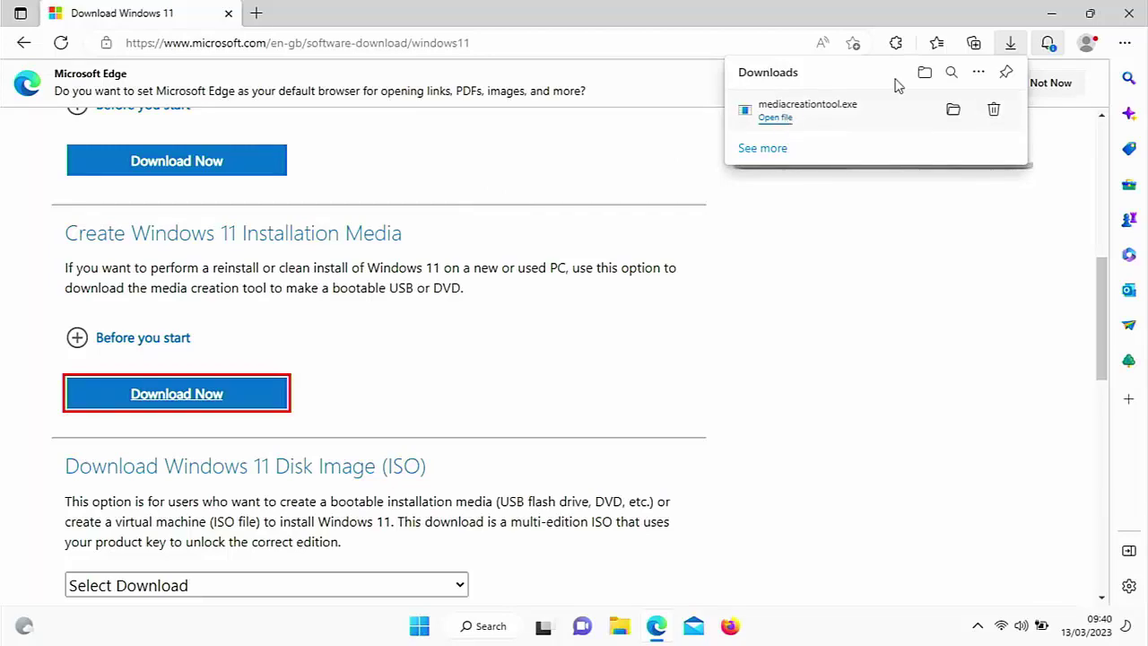
left_click(1126, 14)
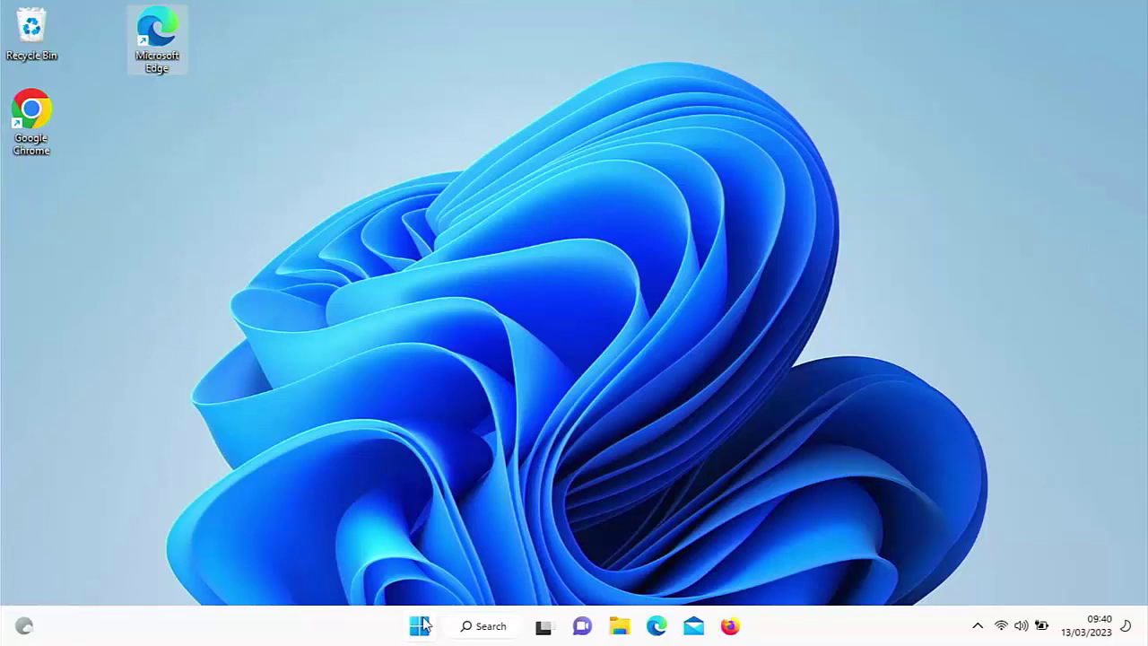
Step: Run mediacreationtool from the Downloads folder and allow it to make changes to the device
left_click(611, 625)
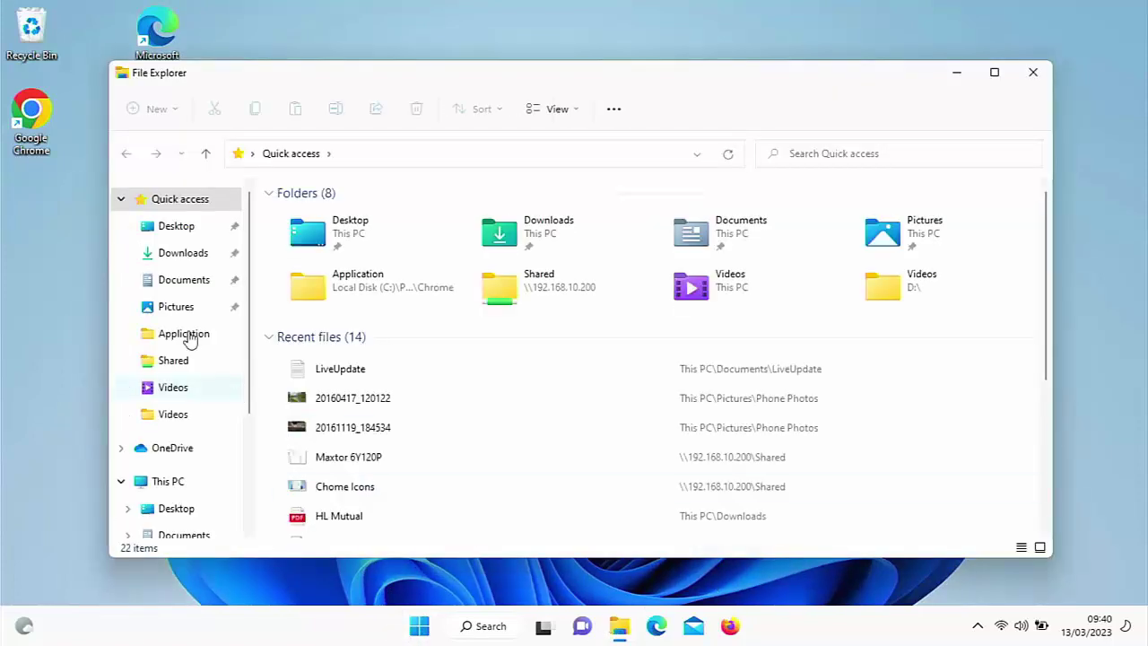
double_click(552, 231)
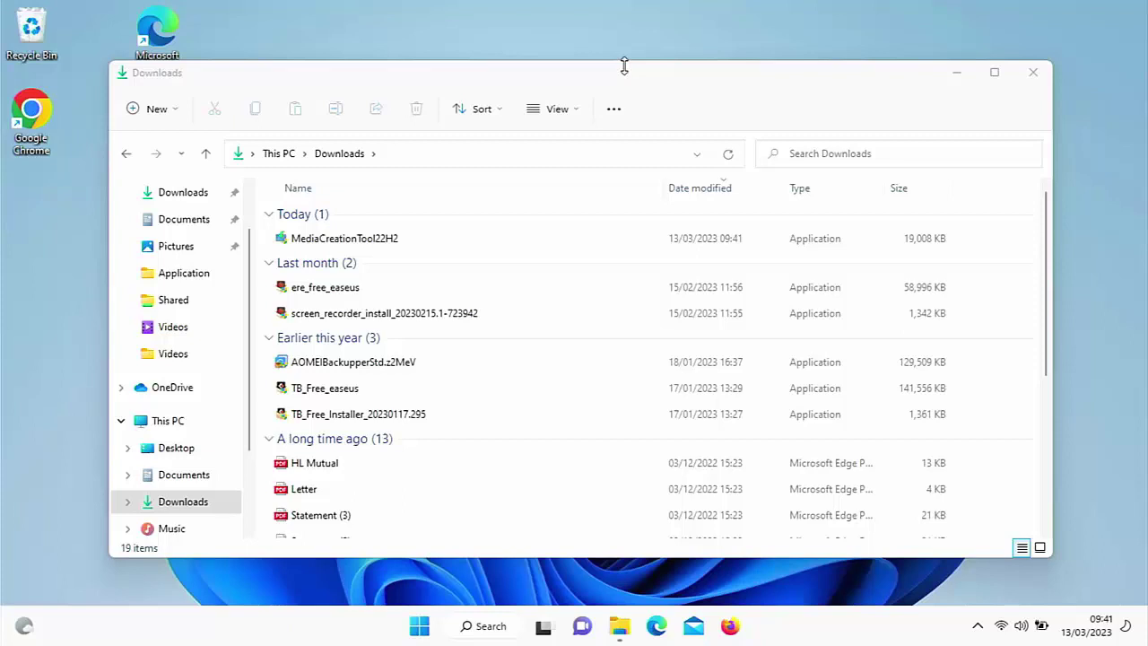
left_click(625, 69)
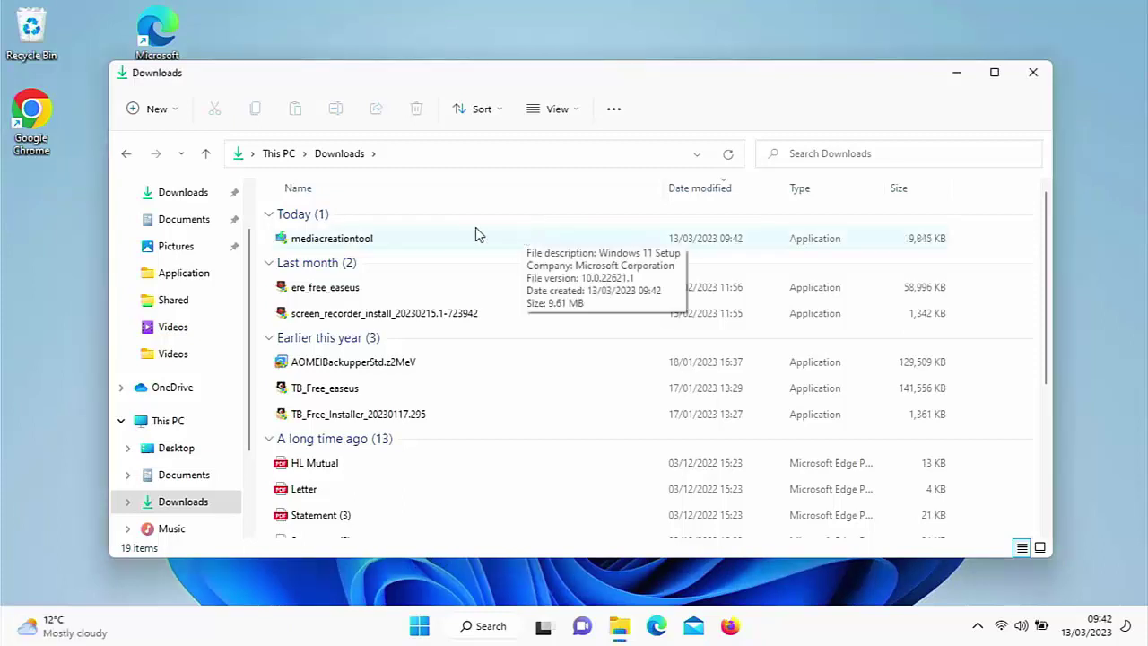
double_click(334, 238)
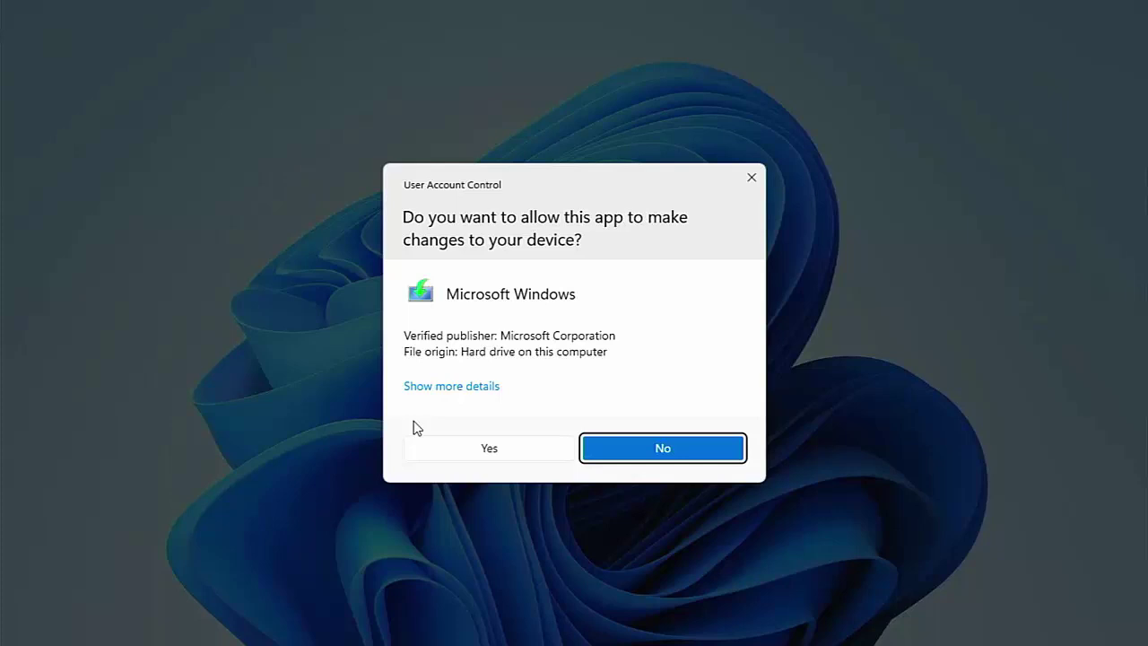
left_click(459, 448)
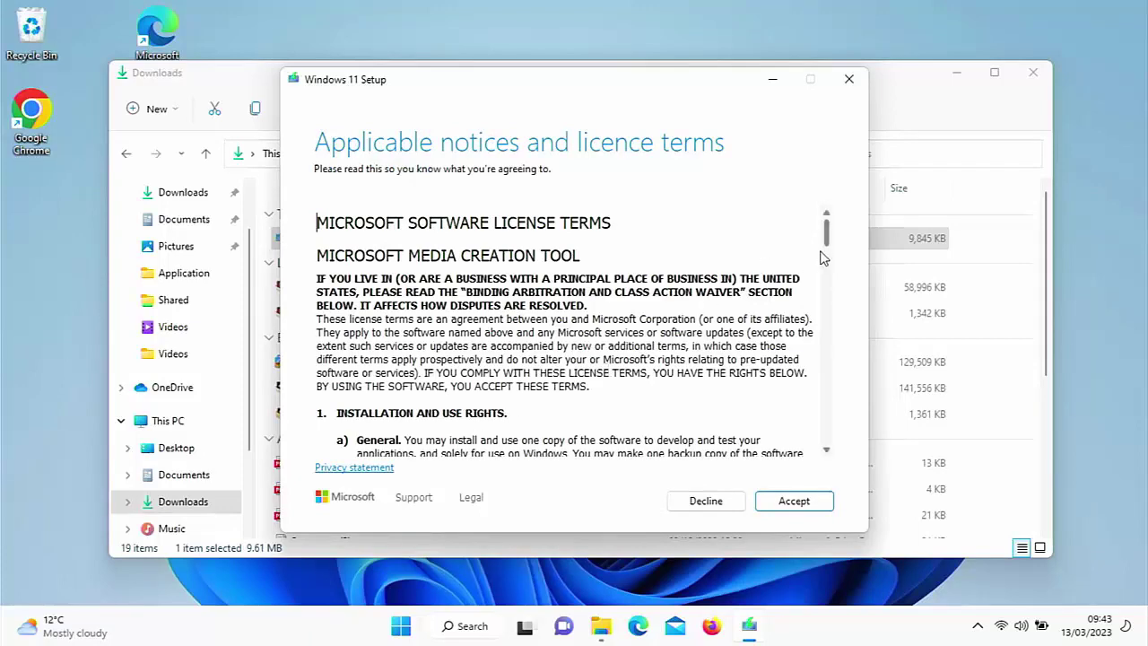
Step: Accept the licence terms, turn off the recommended options, and choose English (United Kingdom) with the Windows 11 edition
left_click_drag(826, 244, 850, 455)
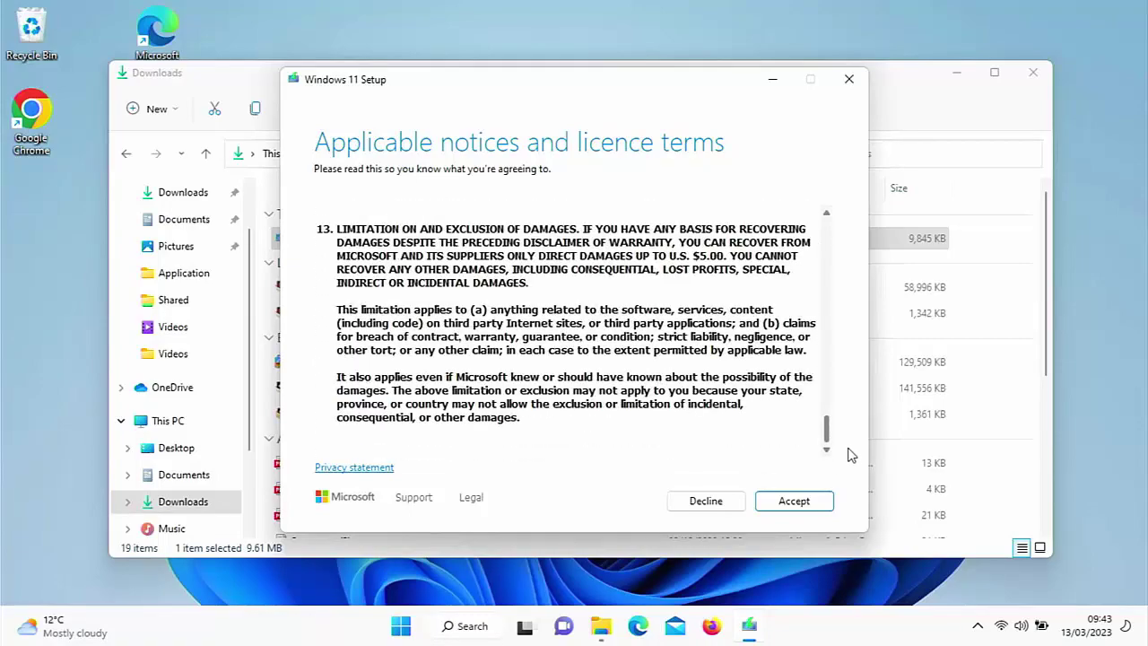
left_click(794, 501)
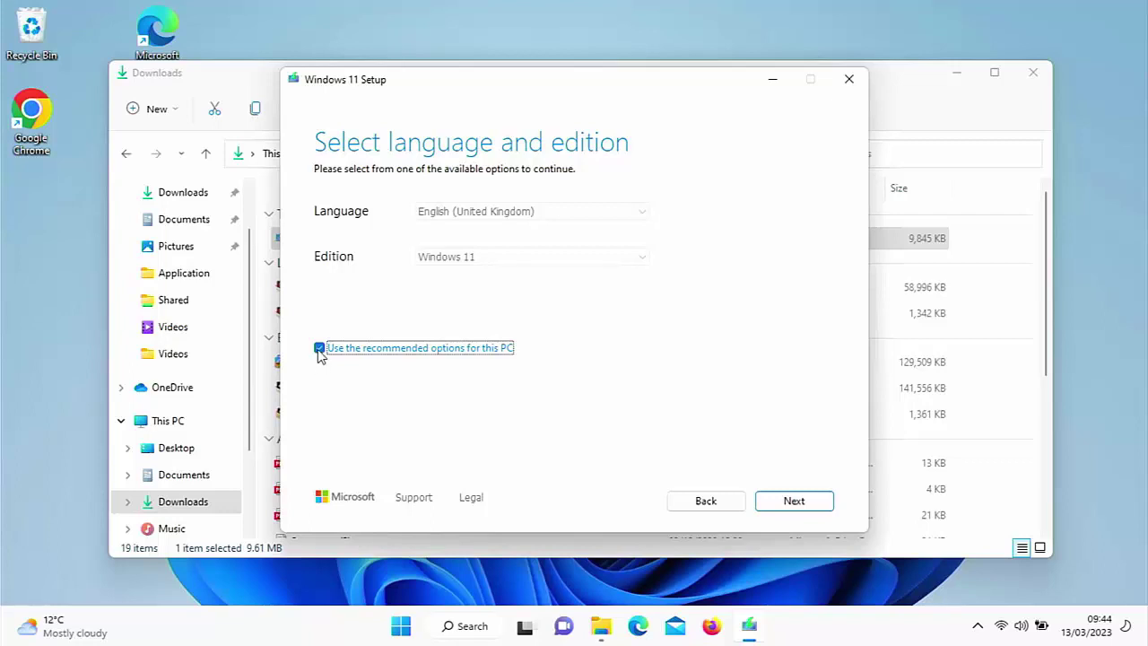
left_click(319, 350)
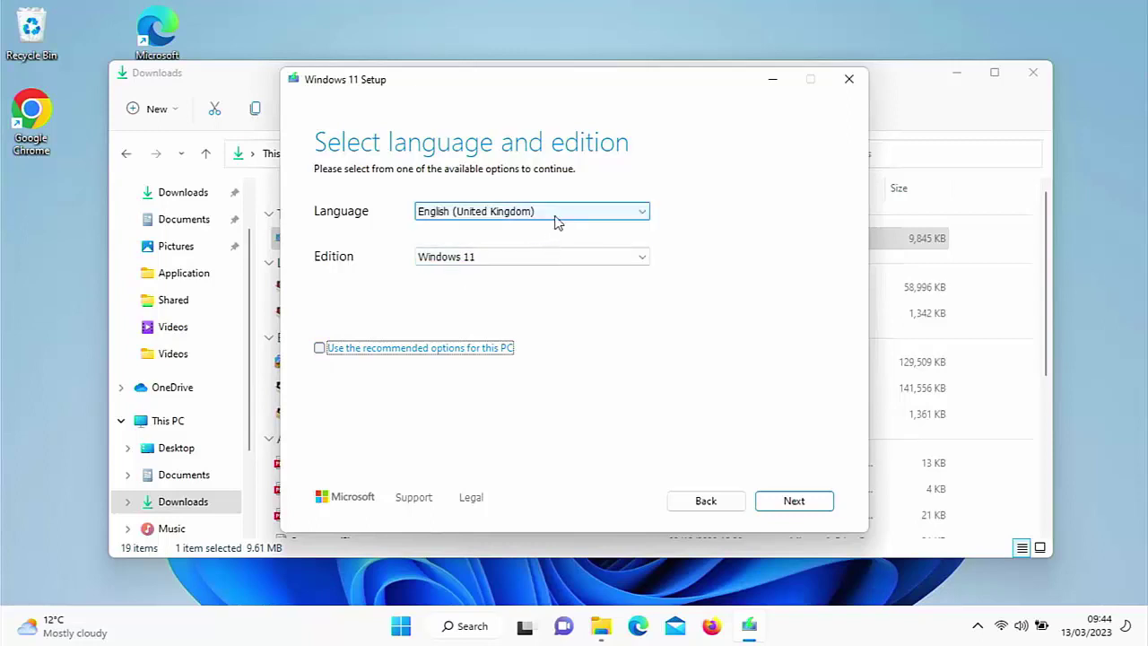
left_click(556, 215)
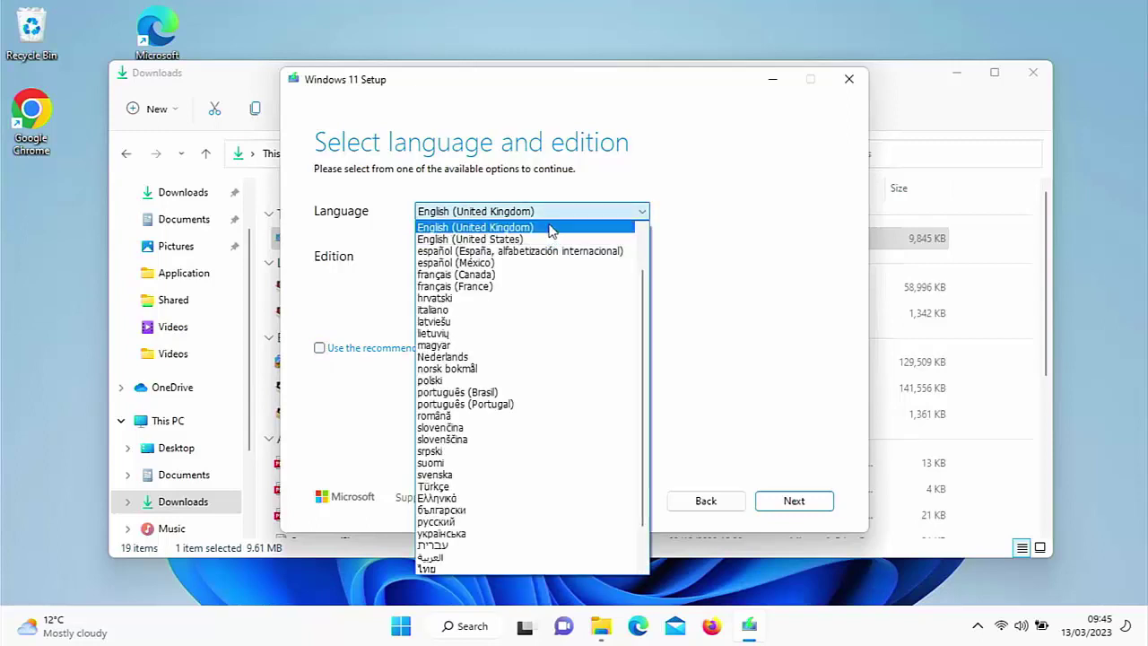
left_click(549, 227)
left_click(624, 260)
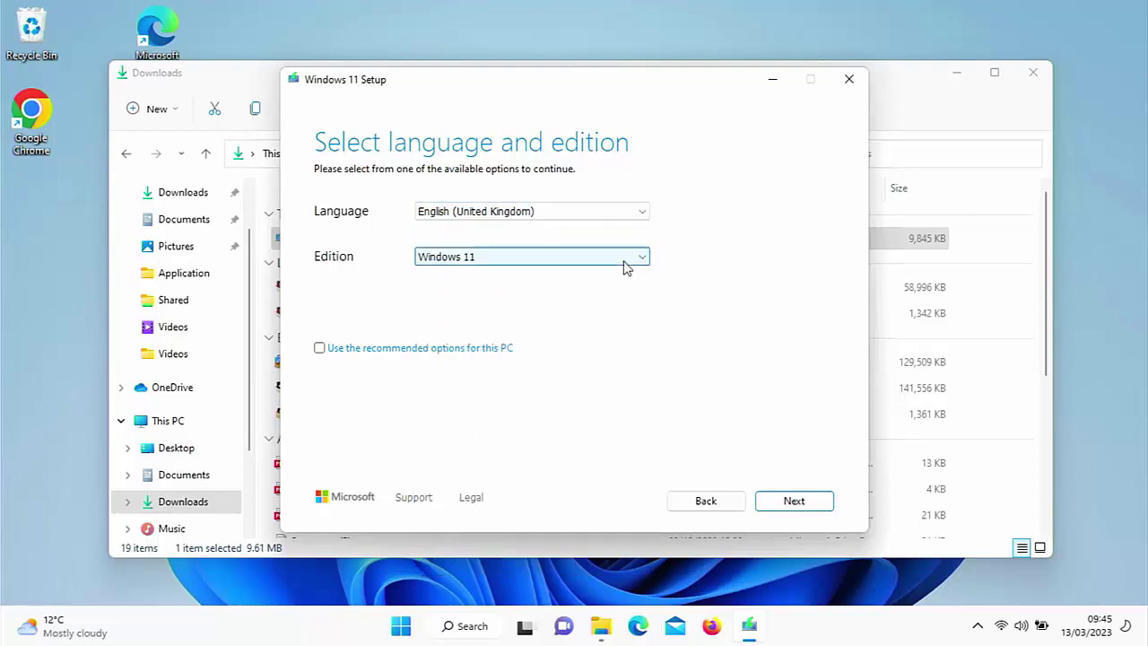
left_click(720, 272)
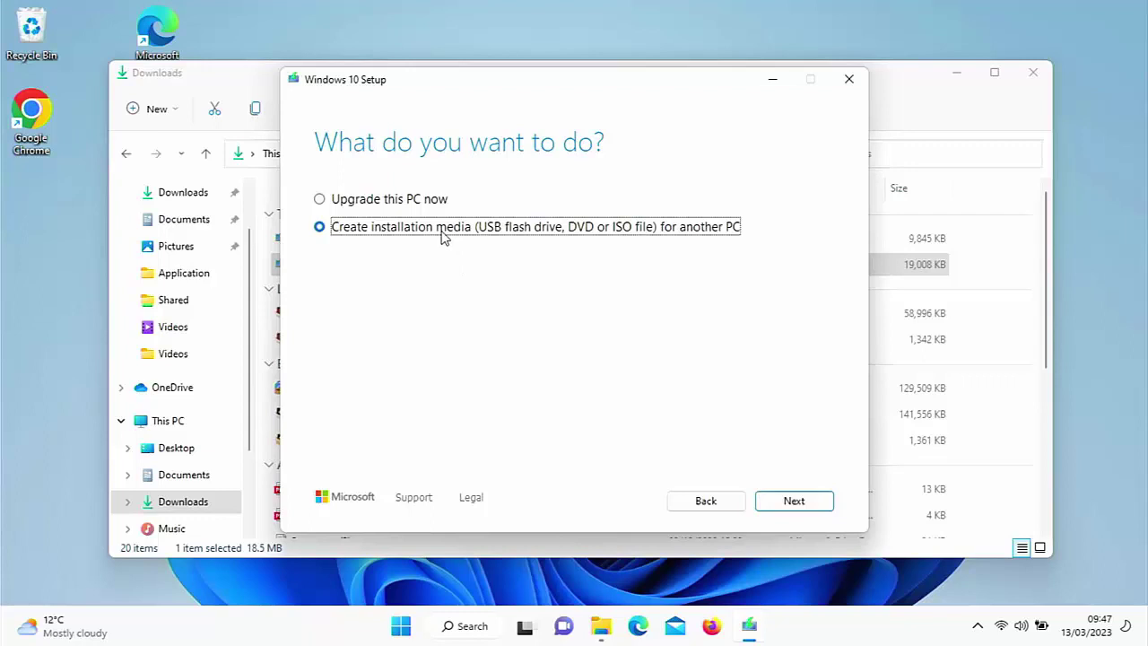
Step: In Windows 10 Setup, proceed with creating installation media for another PC, turn off the recommended options and set the architecture to Both
left_click(793, 500)
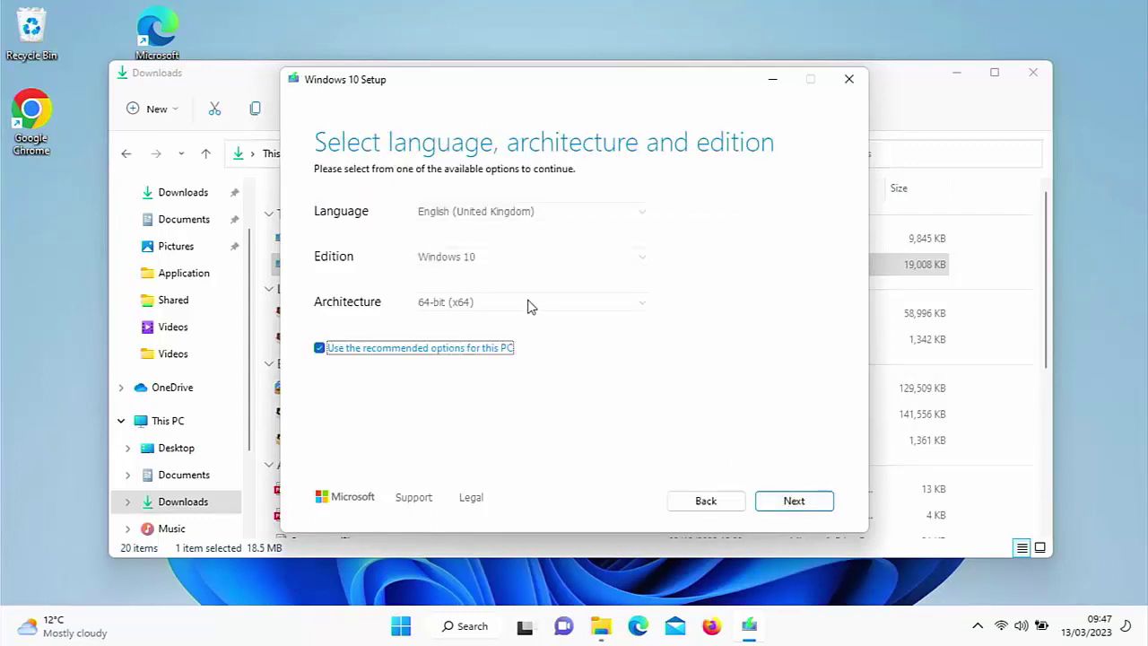
left_click(320, 348)
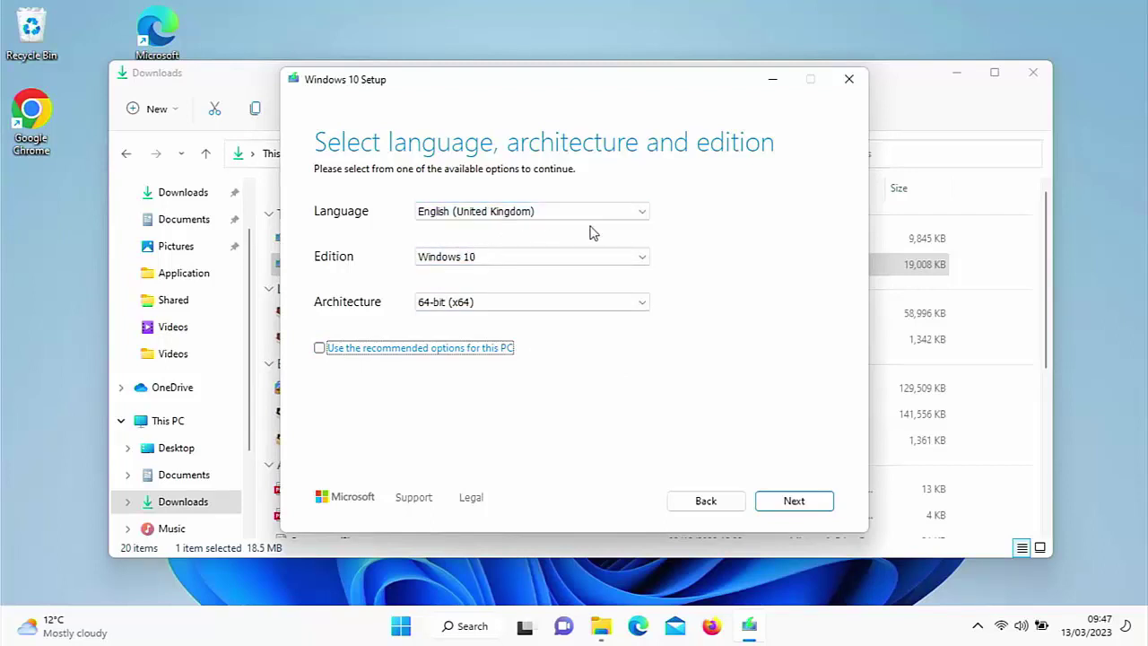
left_click(541, 257)
left_click(541, 257)
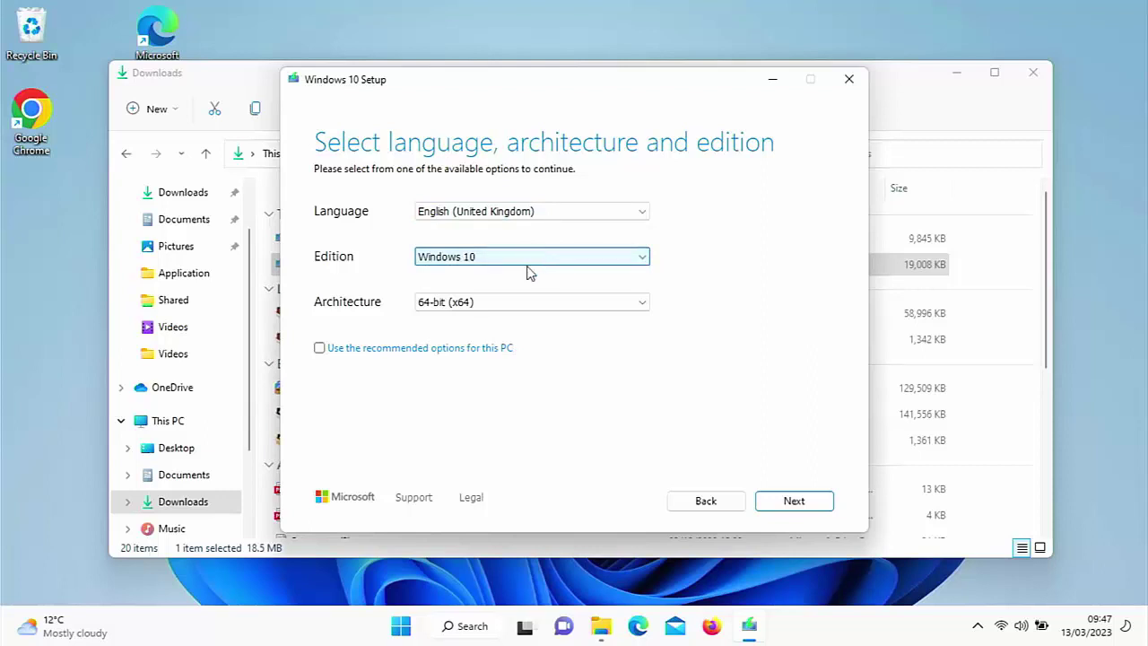
left_click(515, 305)
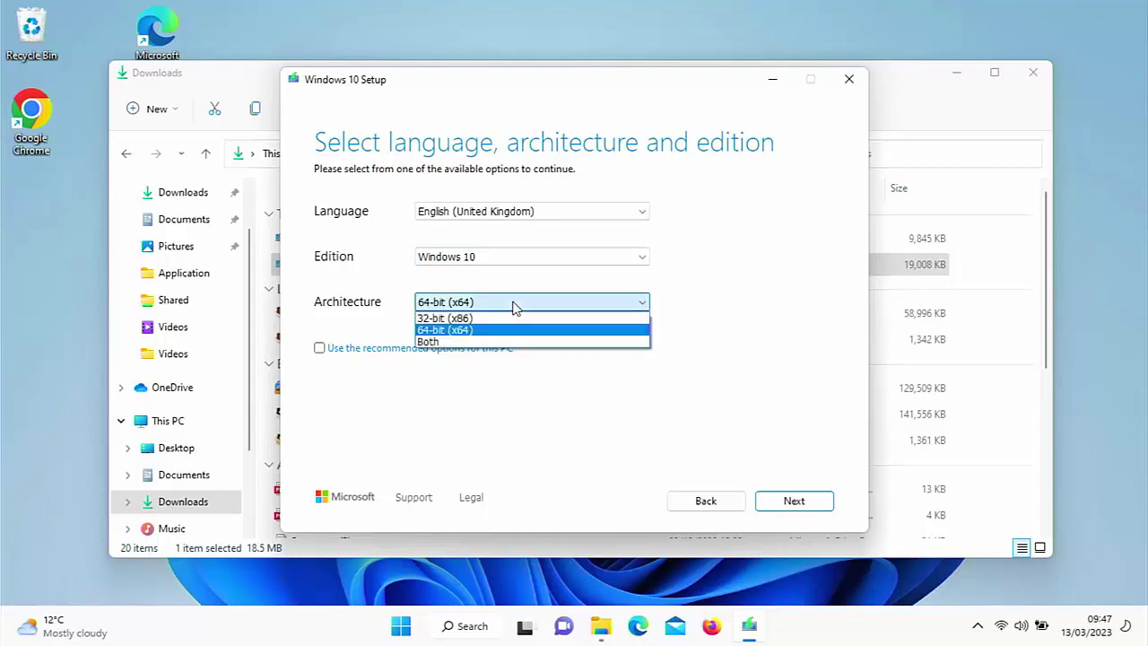
left_click(446, 342)
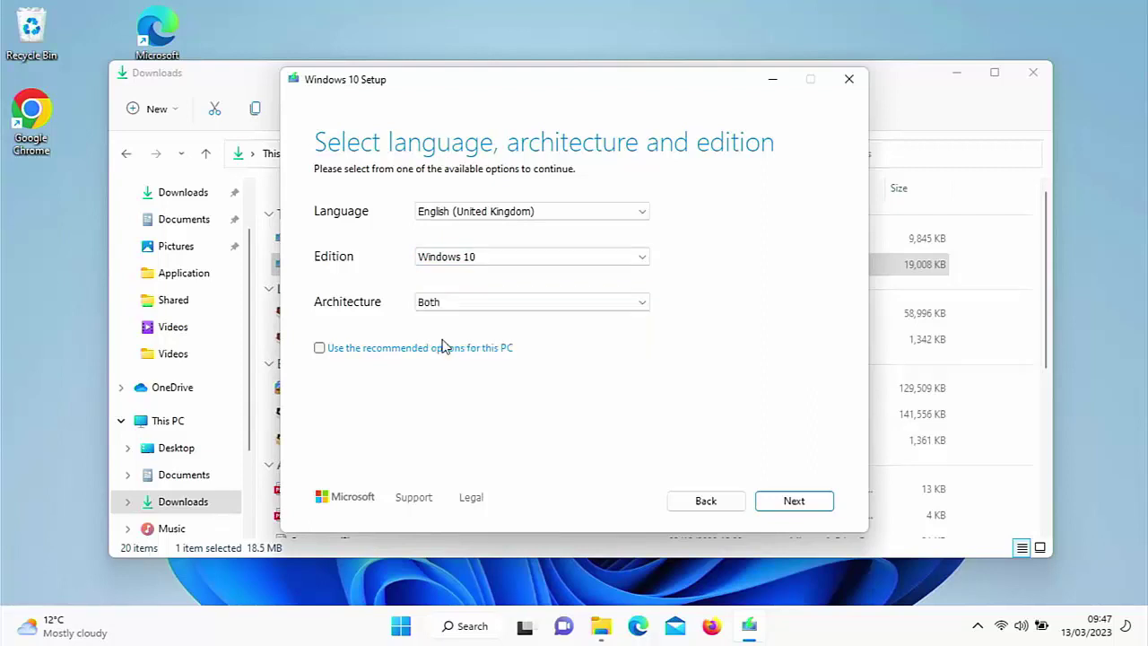
left_click(485, 303)
left_click(474, 329)
left_click(472, 308)
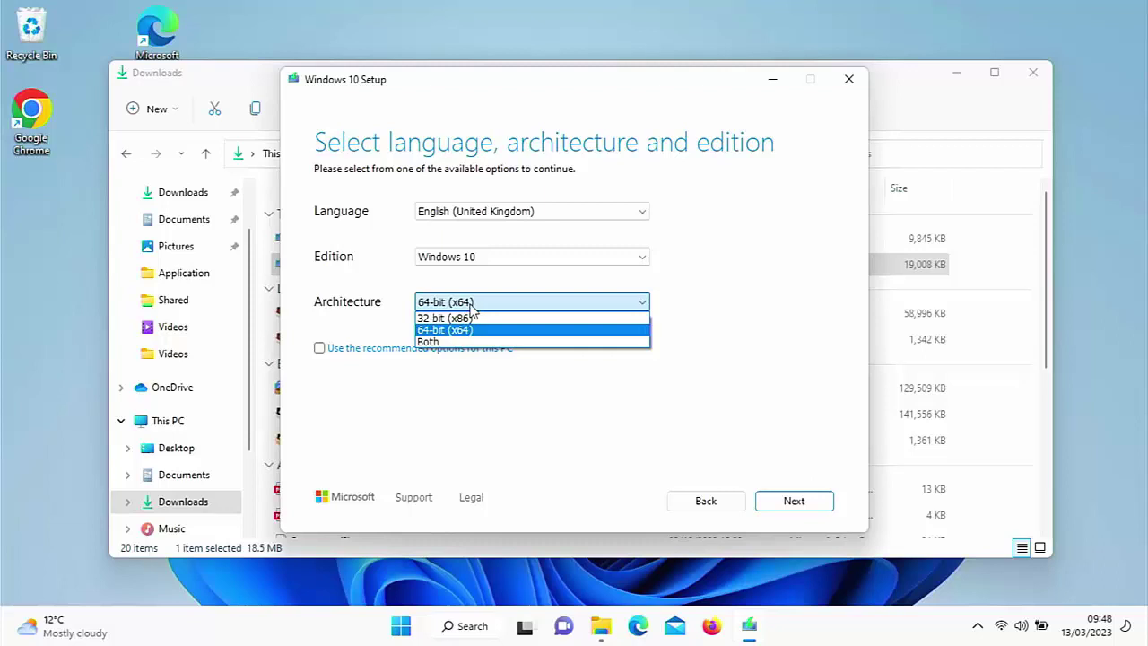
left_click(449, 342)
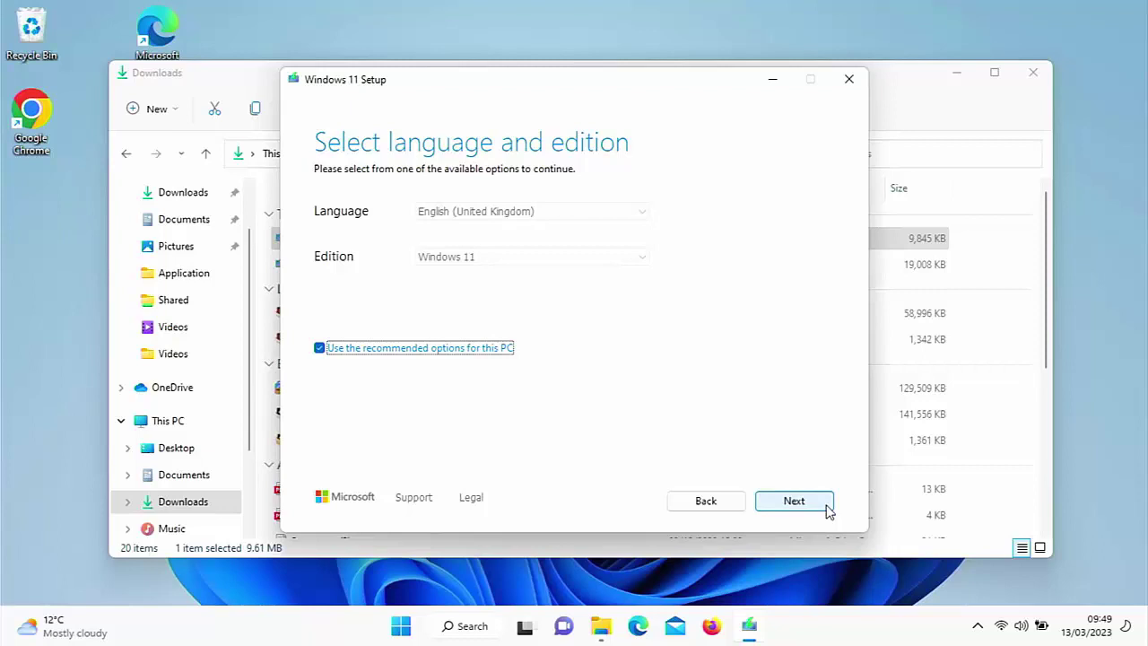
Step: Create the Windows 11 media with the recommended options on the USB flash drive D: (RECOVERY), then finish setup and close the Downloads window
left_click(791, 501)
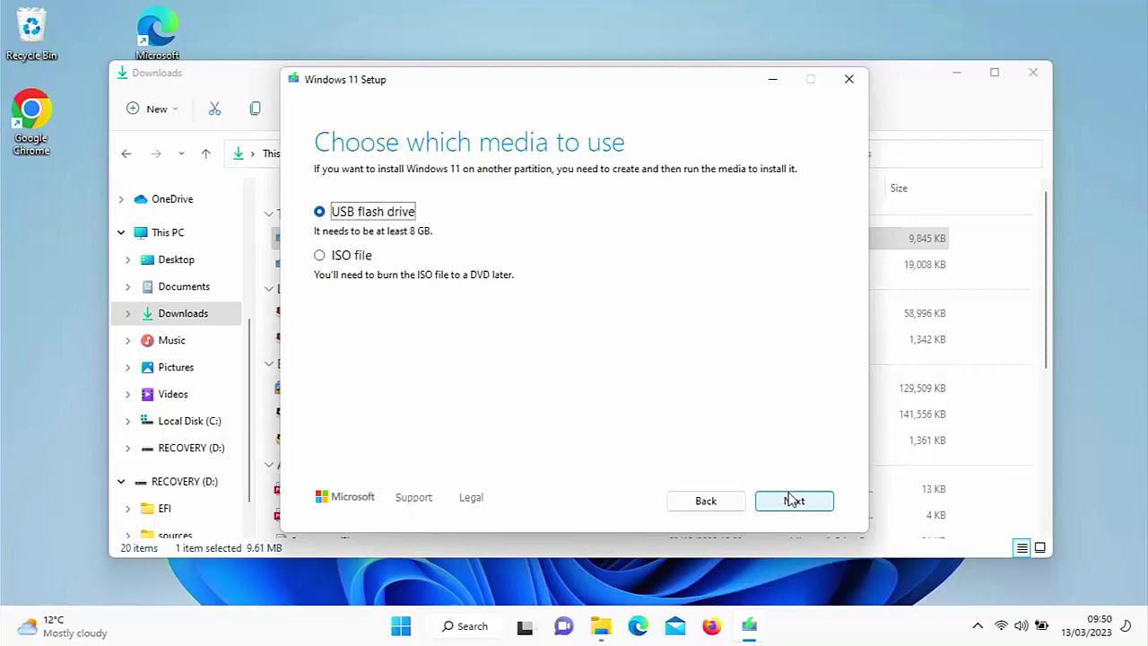
left_click(806, 504)
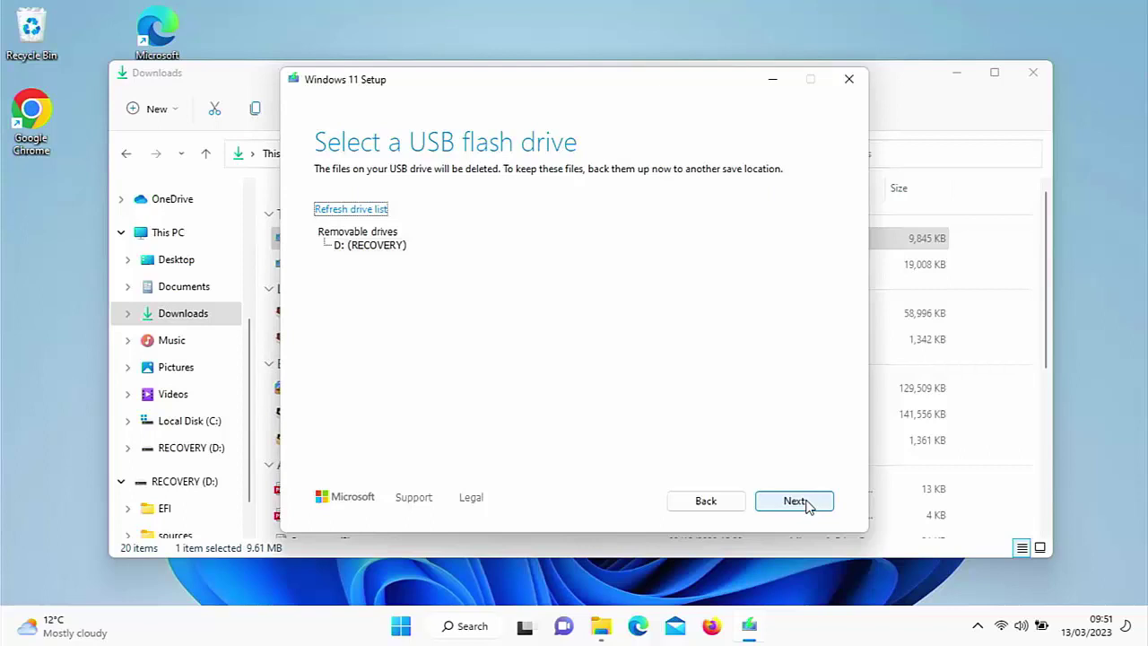
left_click(795, 502)
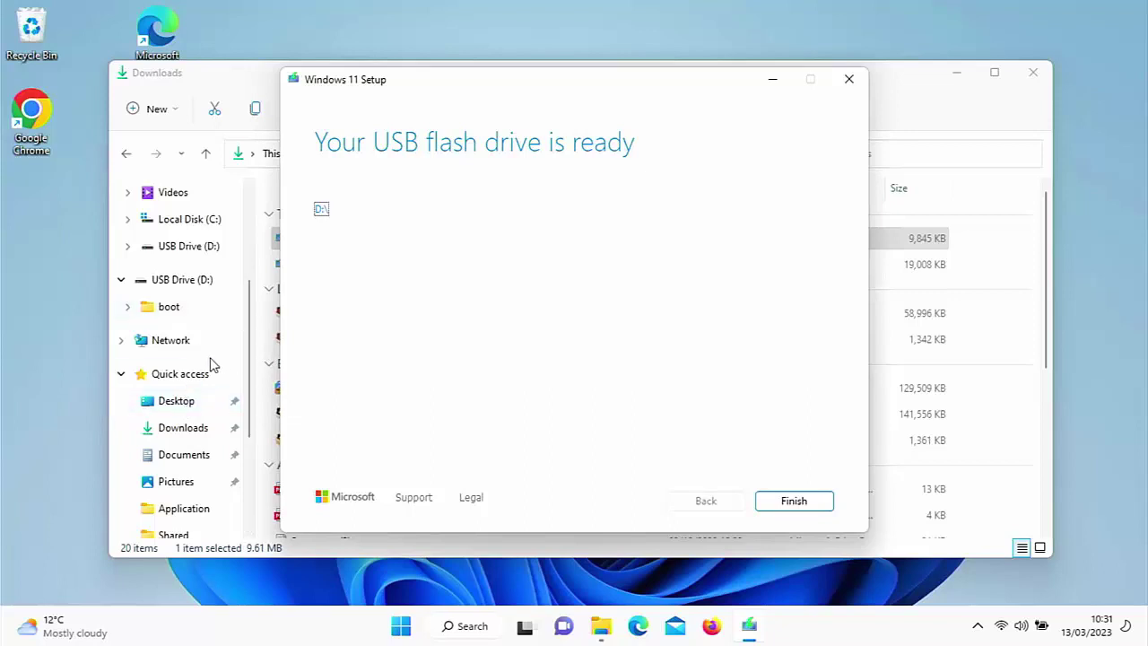
left_click(784, 499)
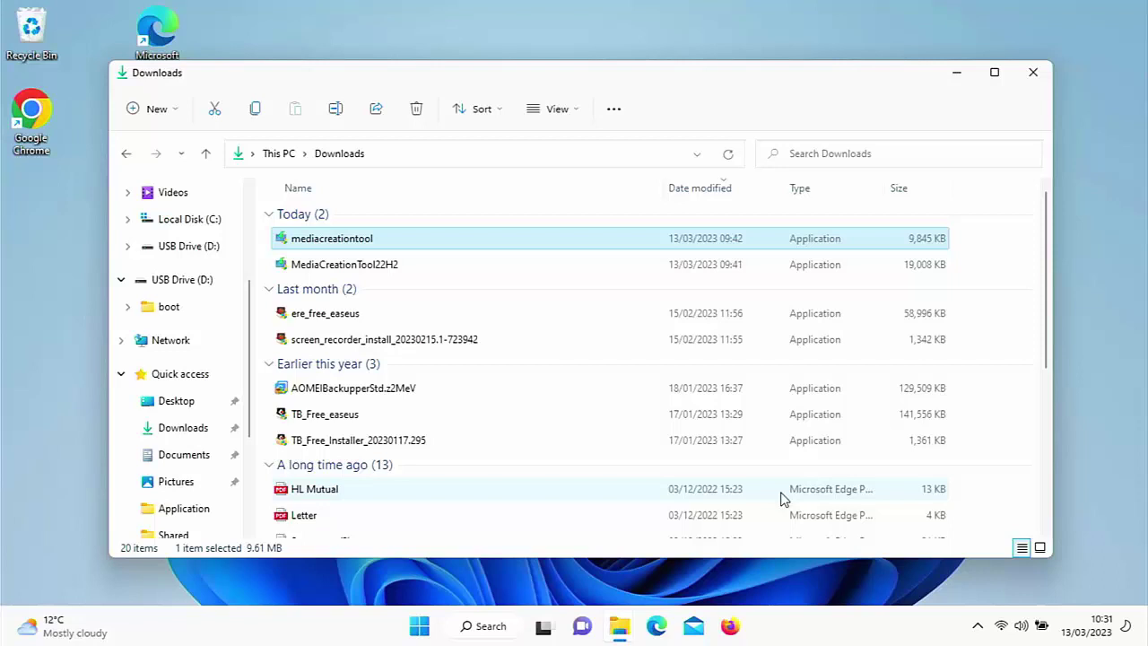
left_click(1031, 74)
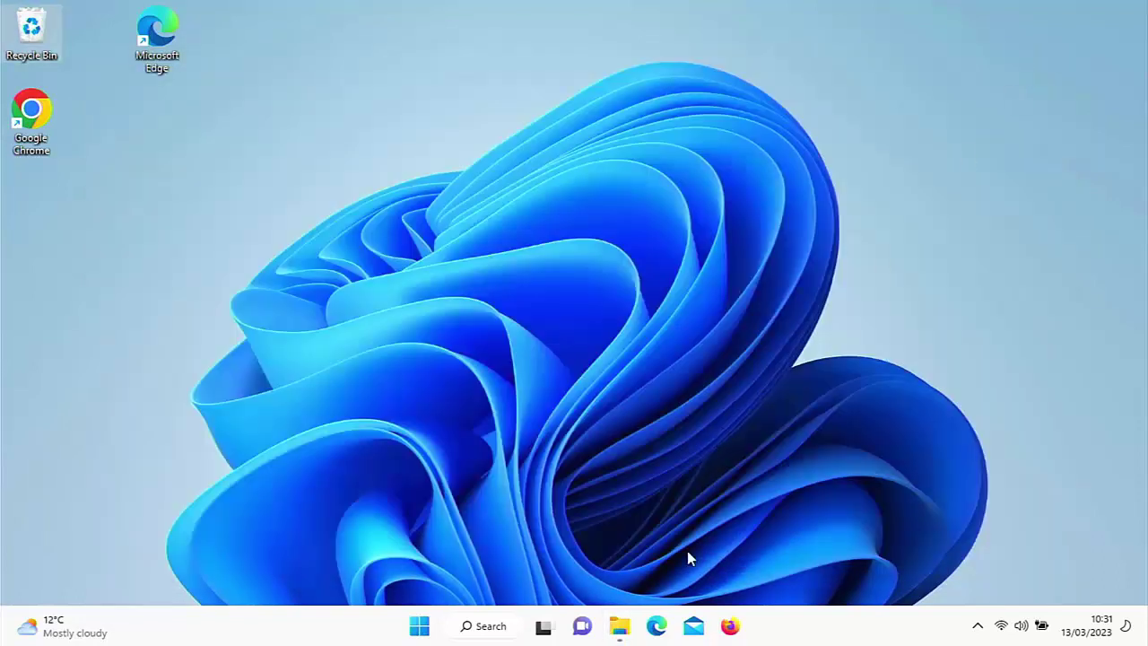
Step: Delete mediacreationtool and MediaCreationTool22H2 from the Downloads folder and close the window
left_click(620, 625)
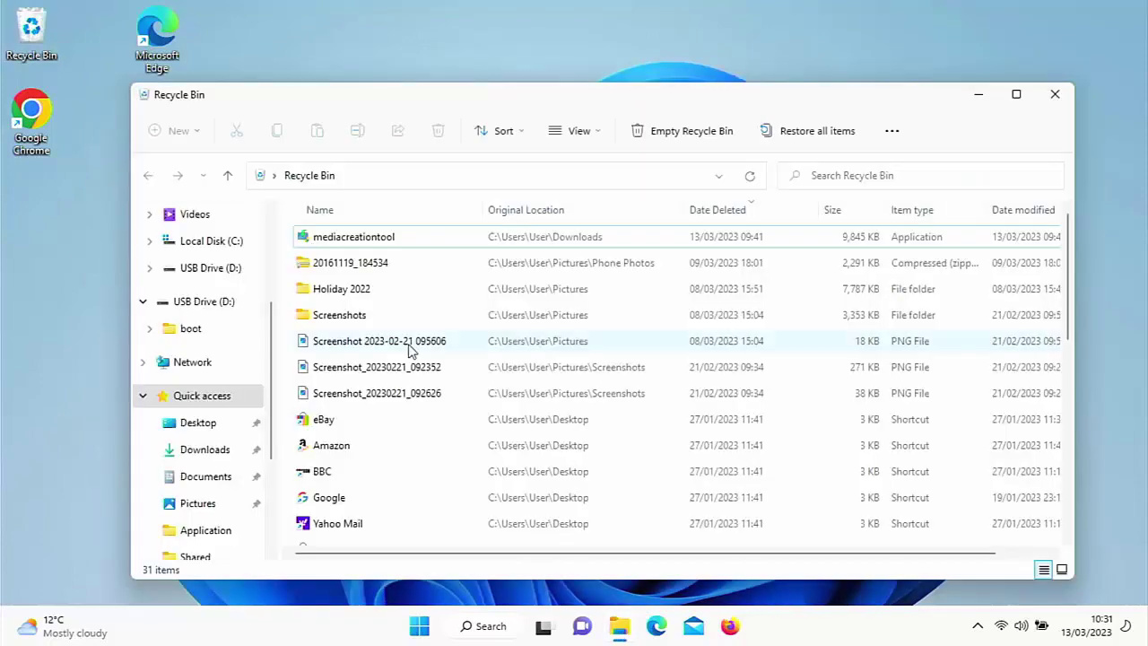
left_click(205, 450)
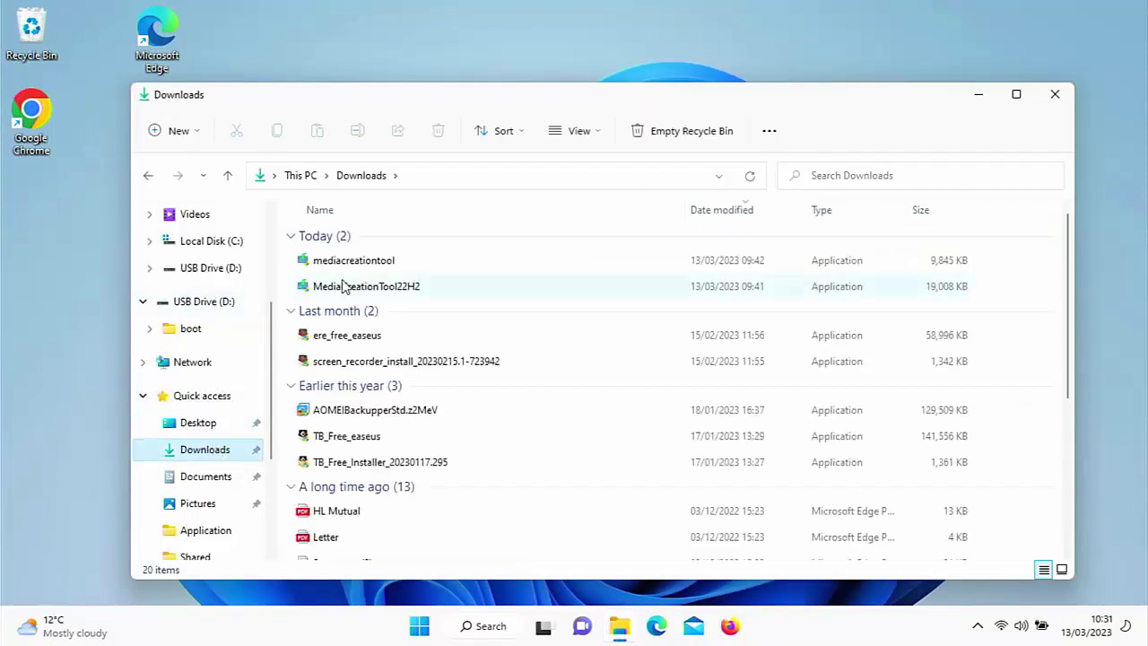
left_click(375, 261)
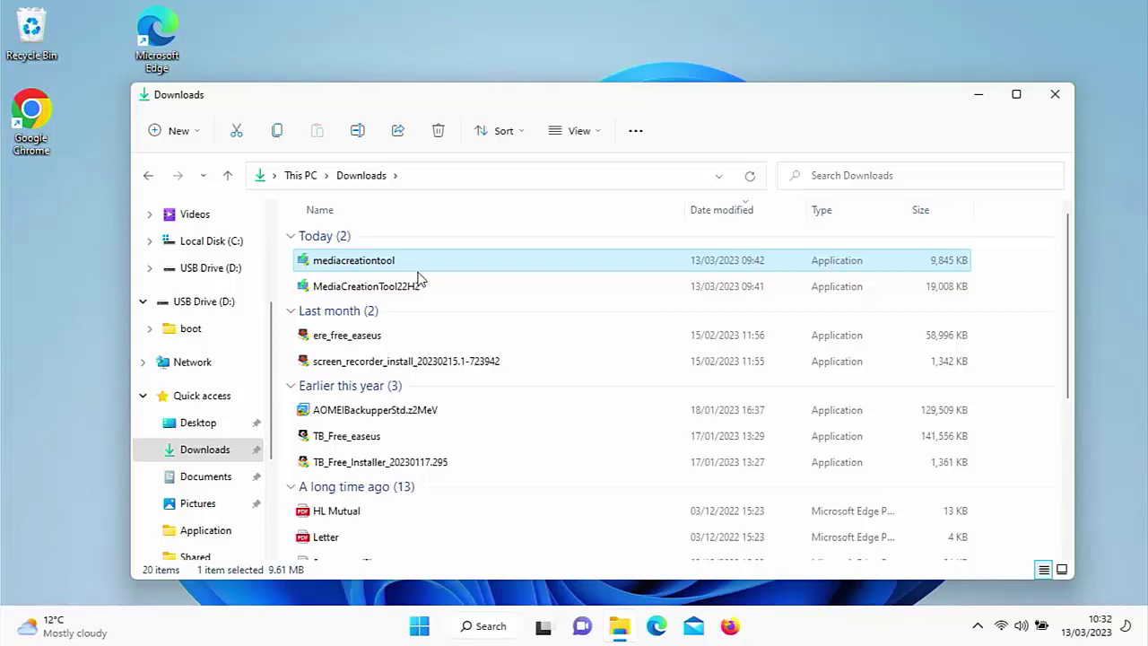
key("Delete")
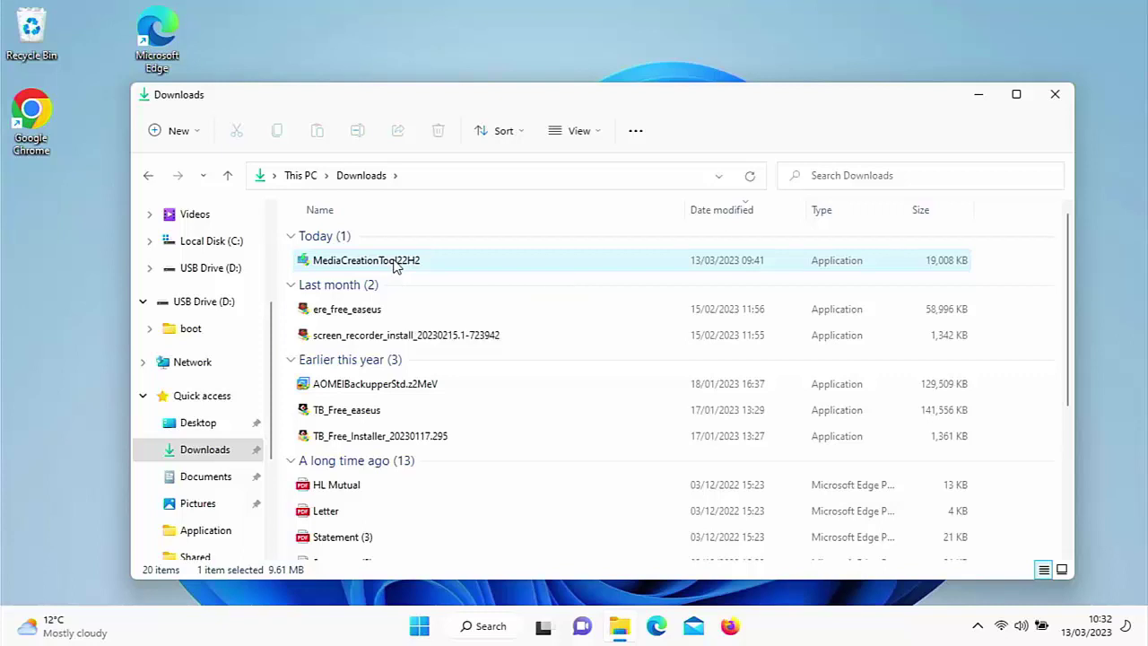
left_click(395, 262)
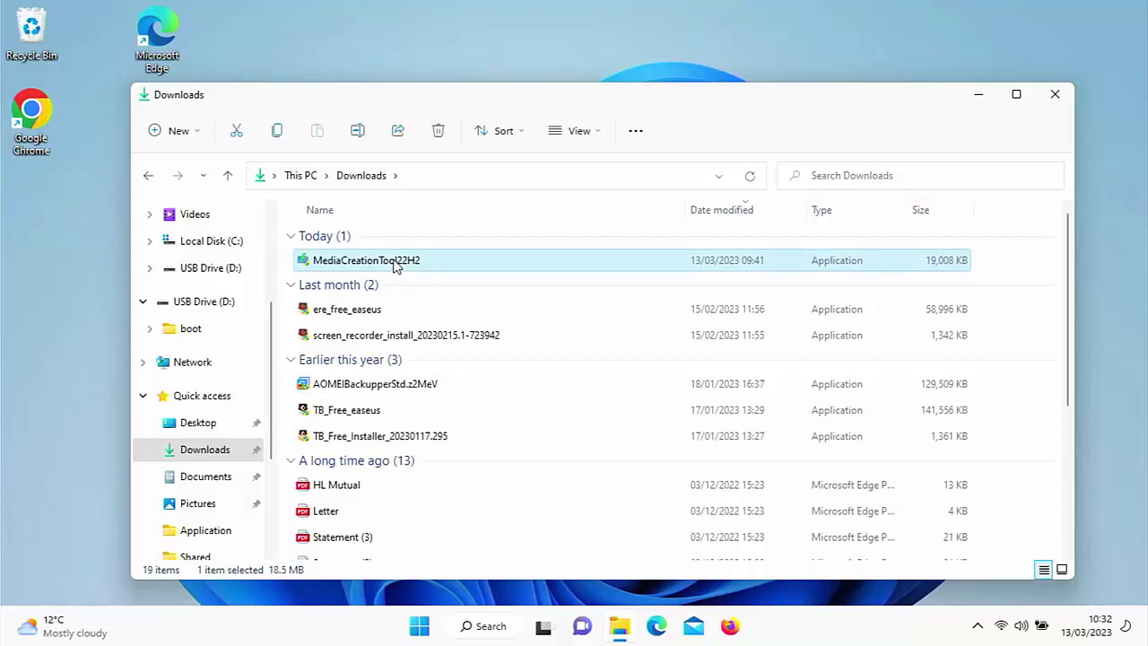
key("Delete")
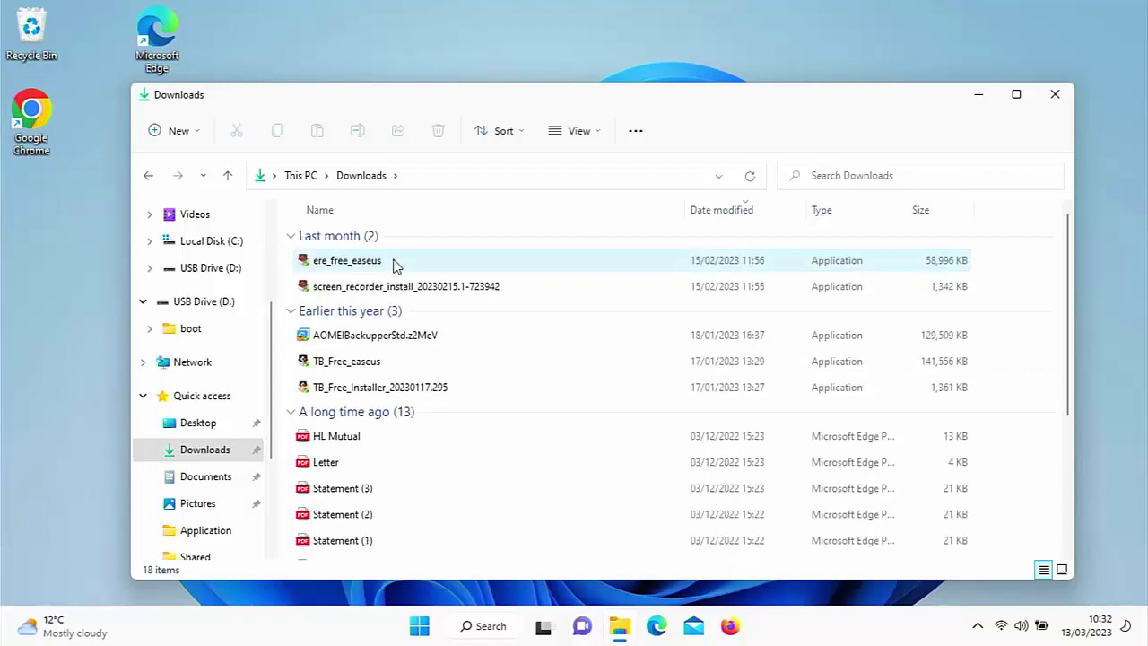
left_click(1047, 101)
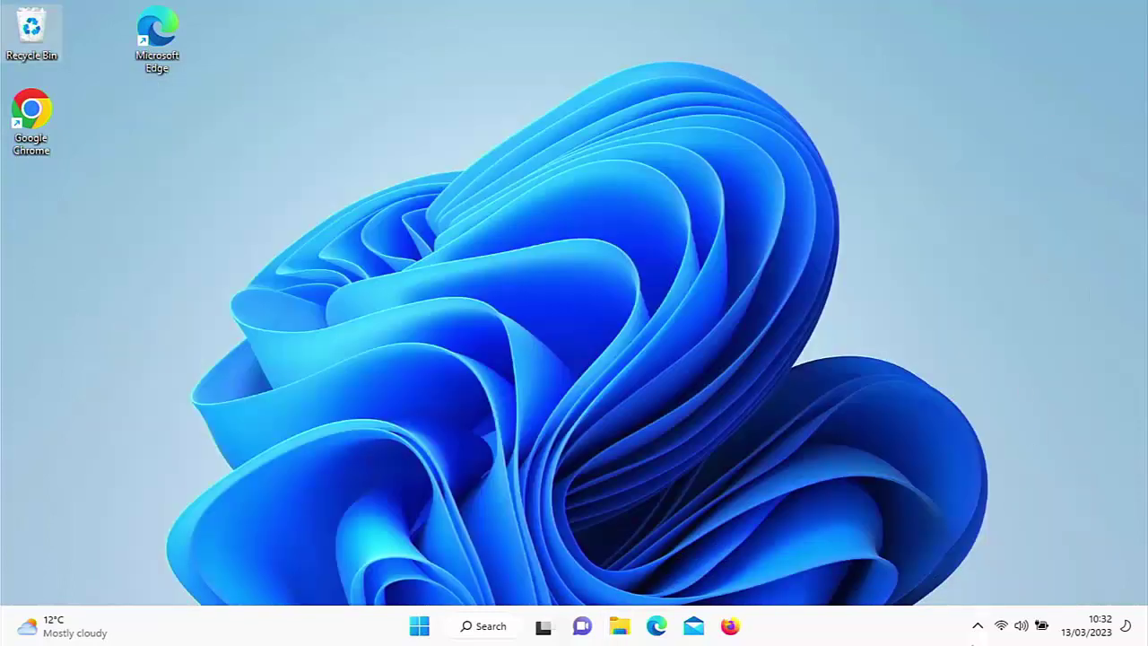
Step: Safely eject the USB DISK 2.0 drive from the computer
left_click(979, 625)
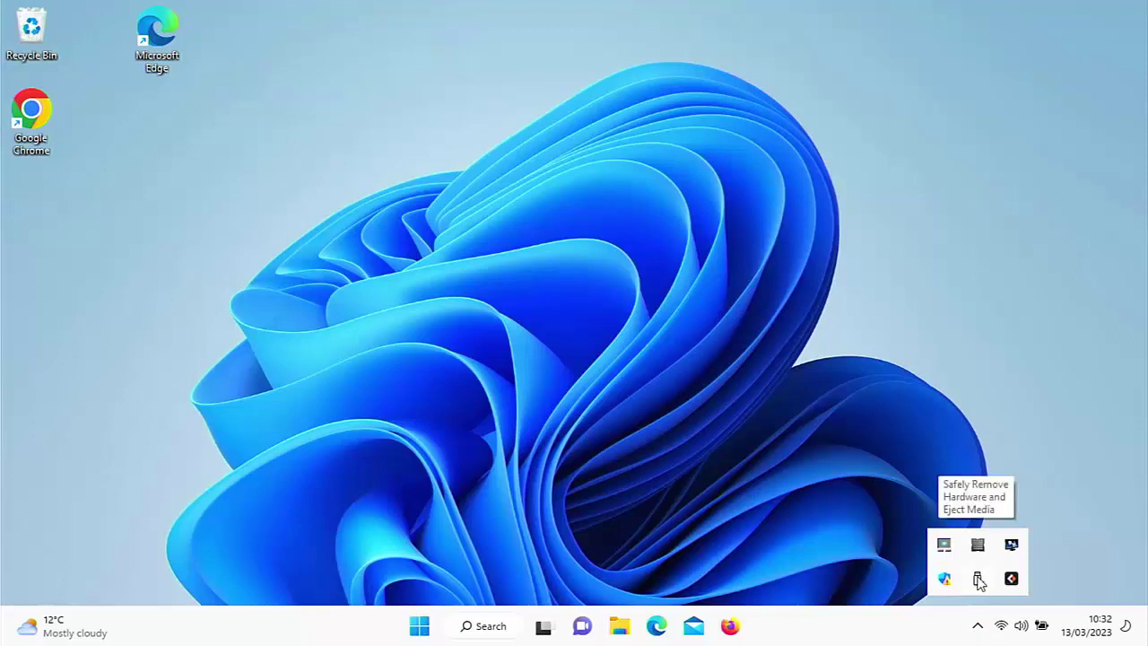
left_click(978, 581)
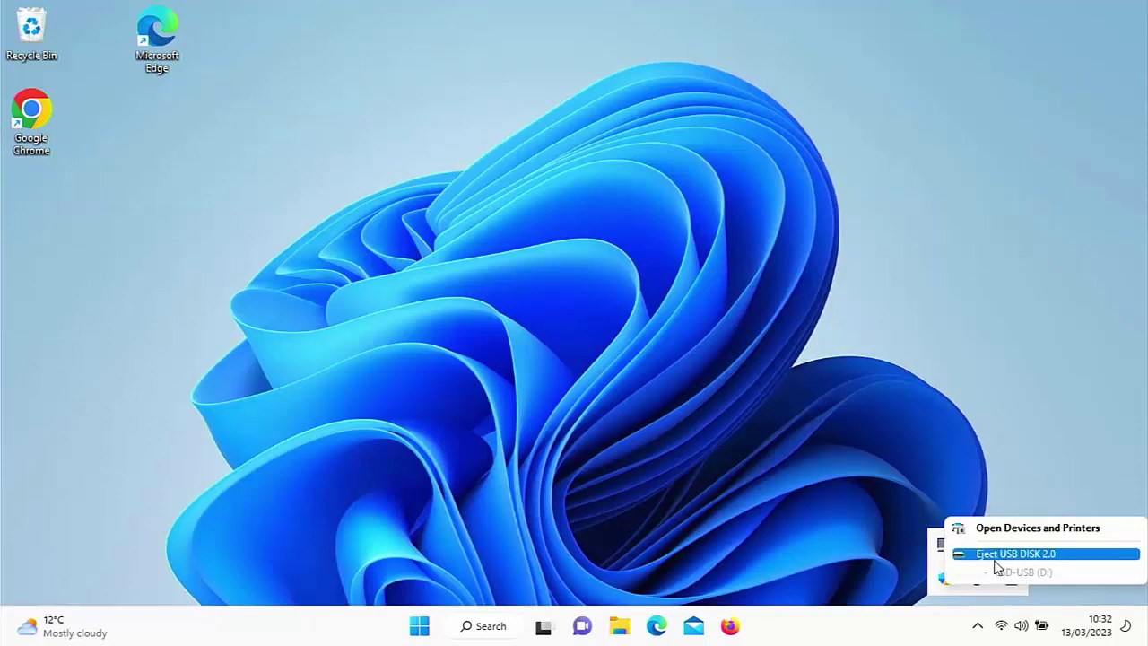
left_click(998, 555)
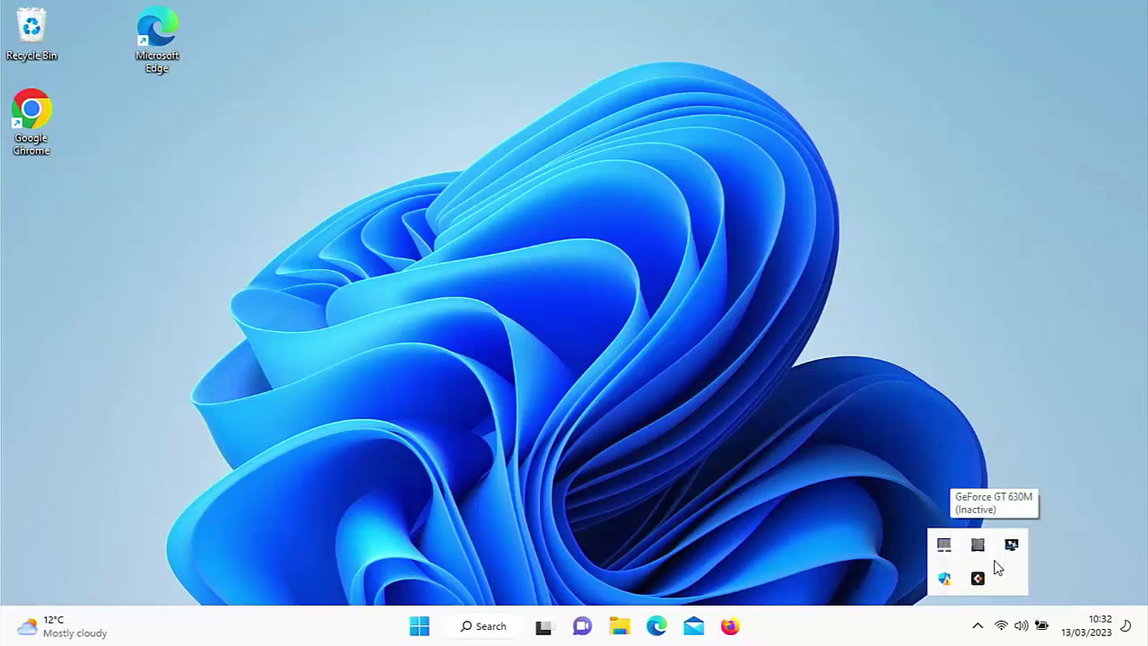
left_click(910, 390)
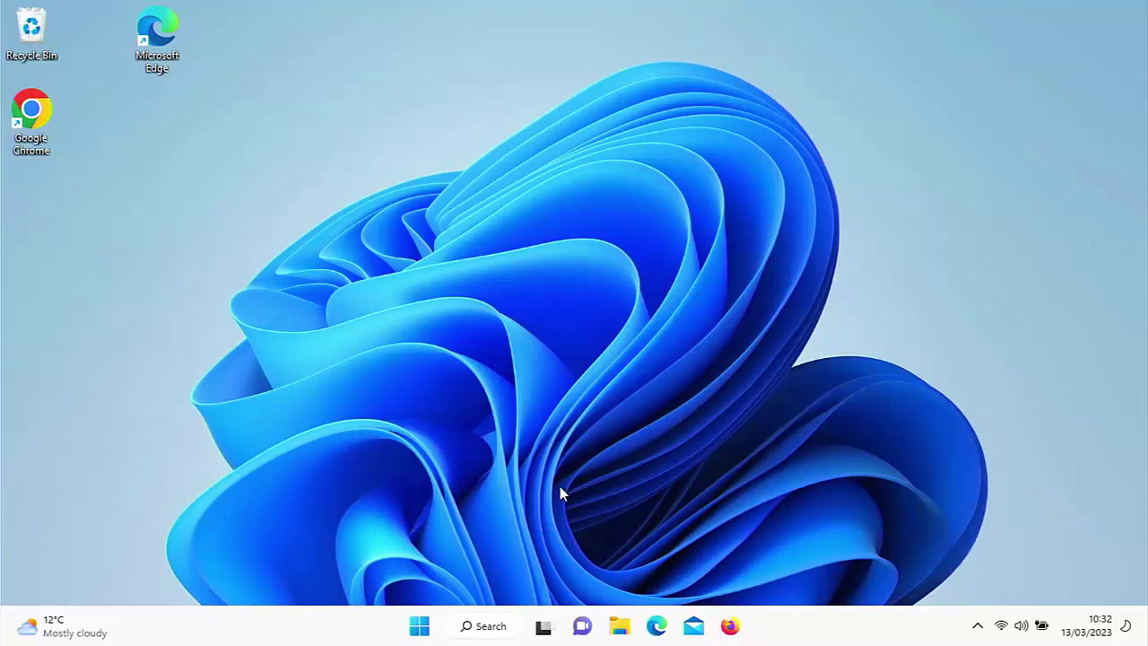
Step: Examine the computer's power options for sleeping, shutting down and restarting without choosing one
left_click(422, 628)
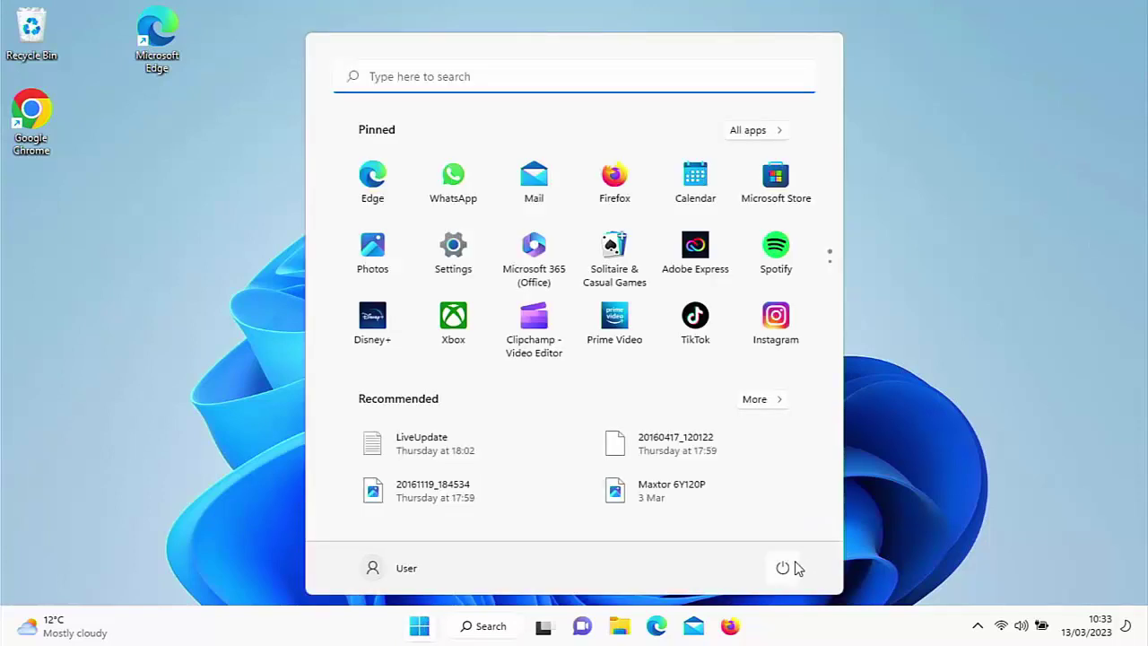
left_click(784, 568)
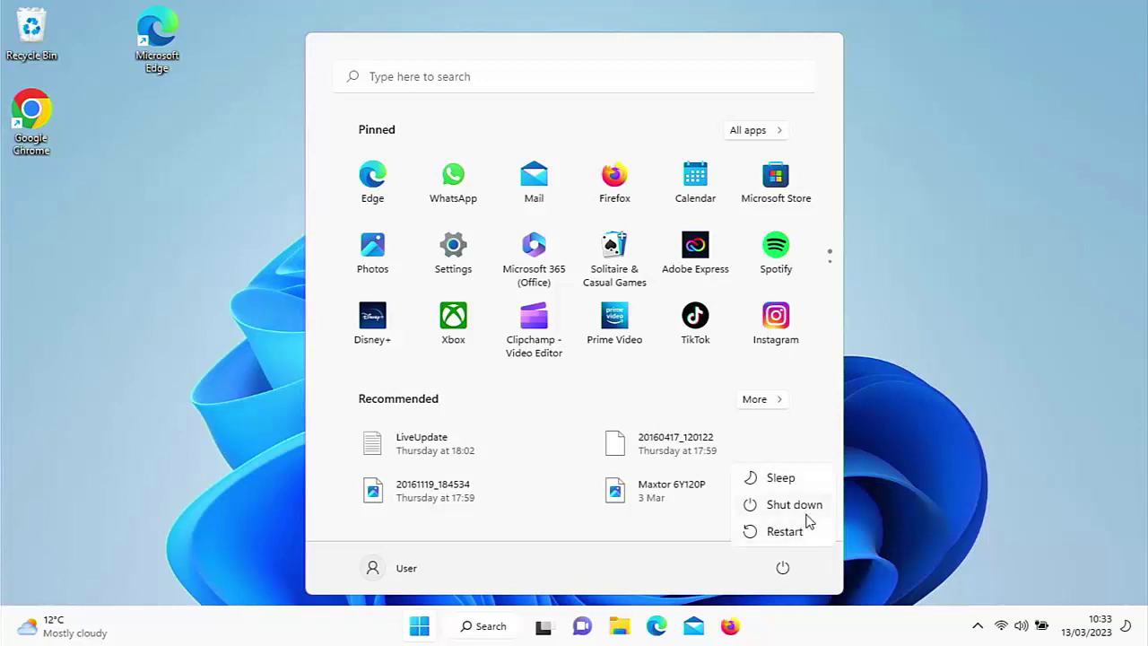
key("Escape")
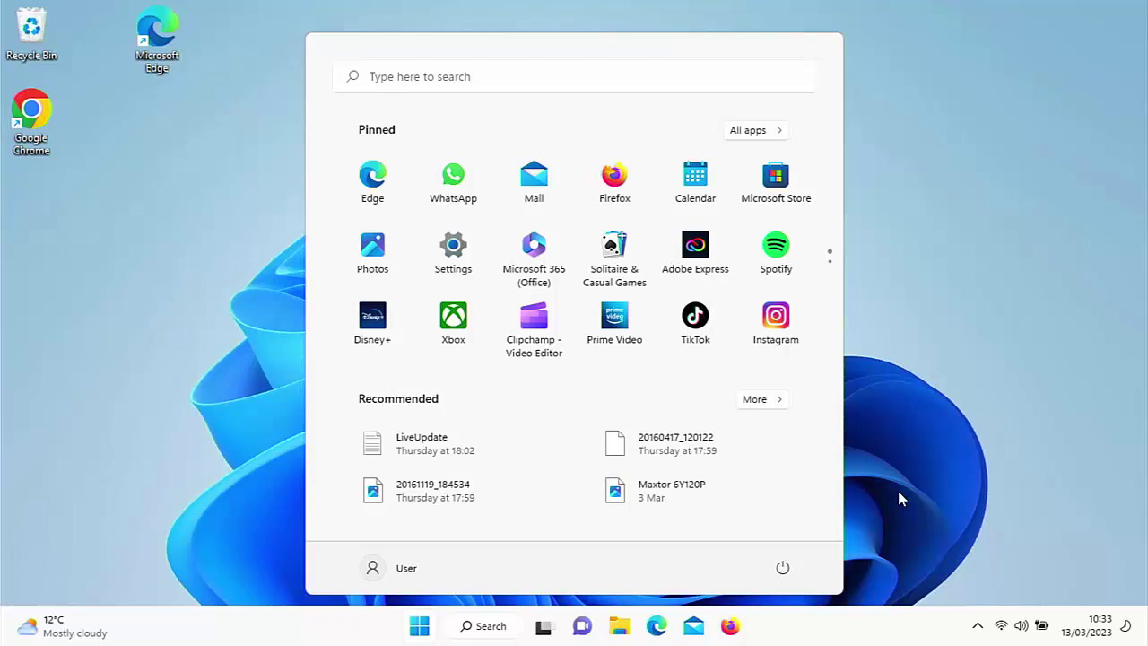
left_click(784, 569)
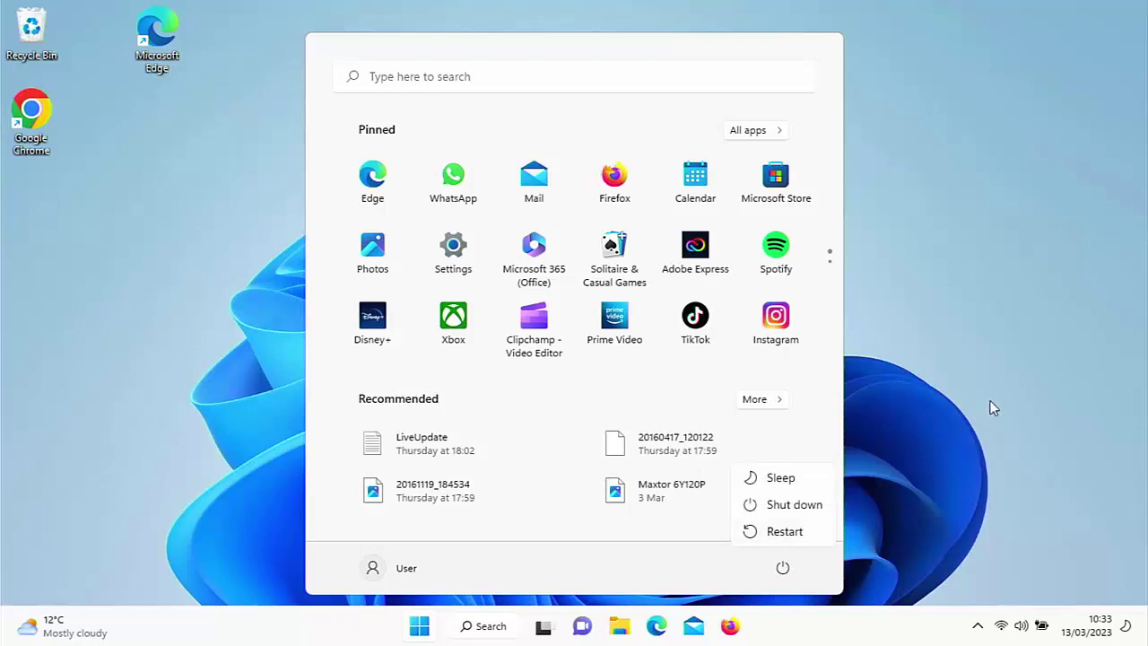
key("Escape")
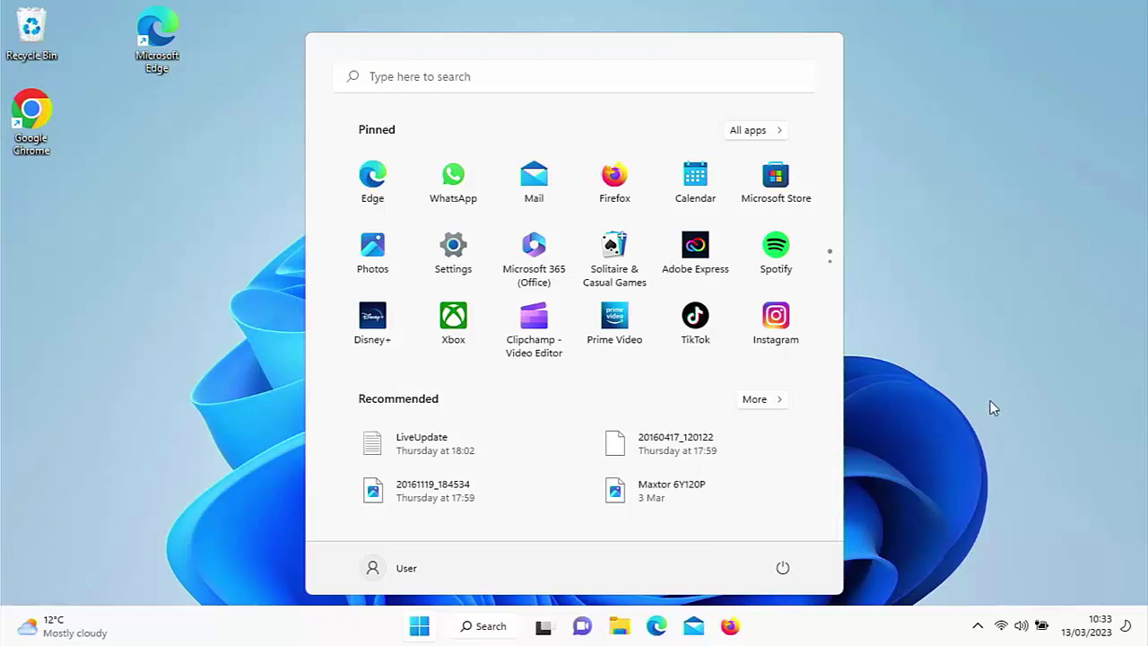